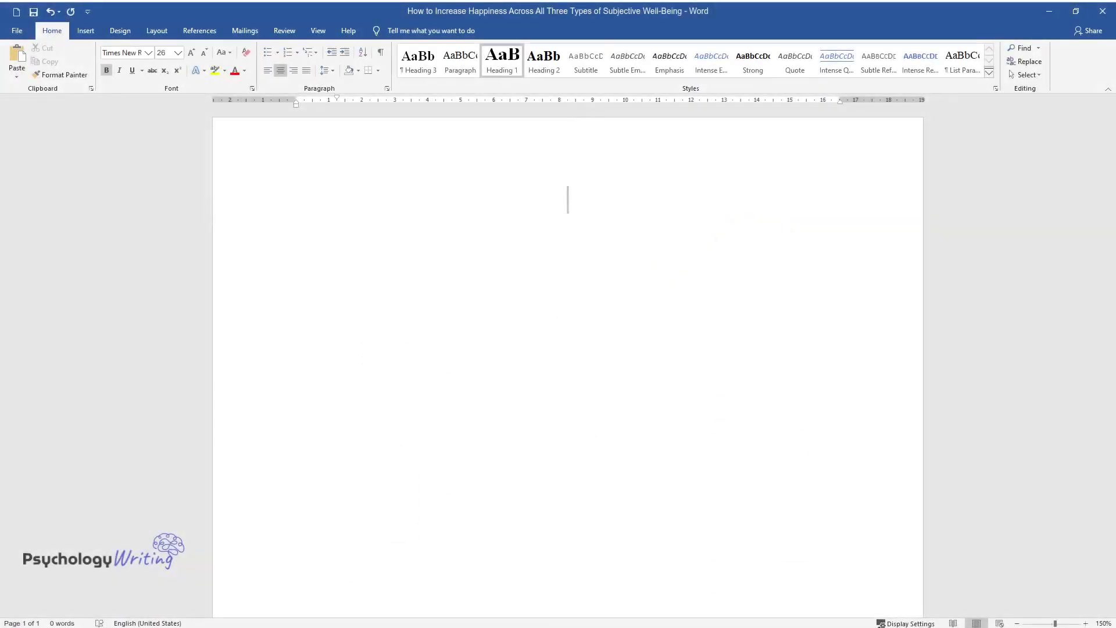
Step: Type the title 'How to Increase Happiness Across All Three Types of Subjective Well-Being'
type("How to Increas")
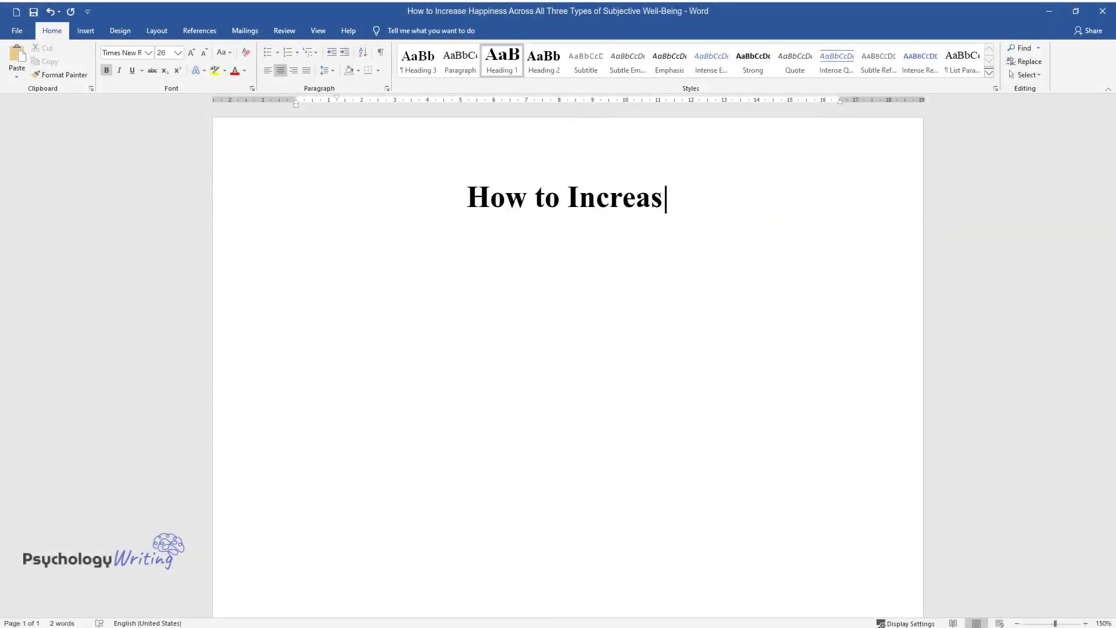
type("e Happiness Across All Three Typ")
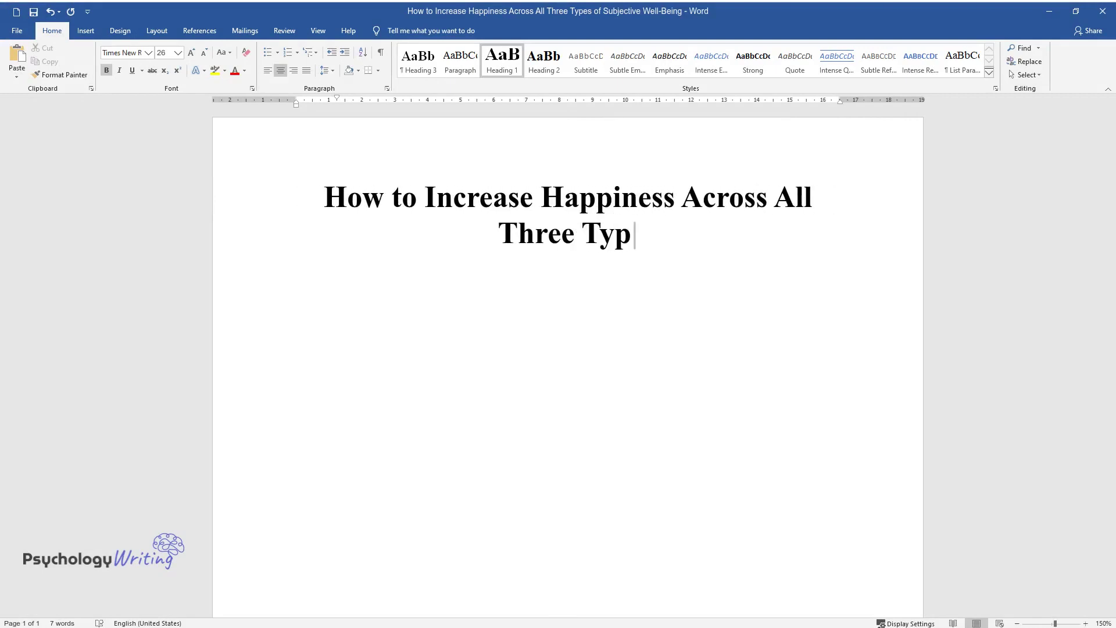
type("es of Subjective Well-Being")
Step: Write the indented introduction on happiness across the three types of subjective well-being
key("Return")
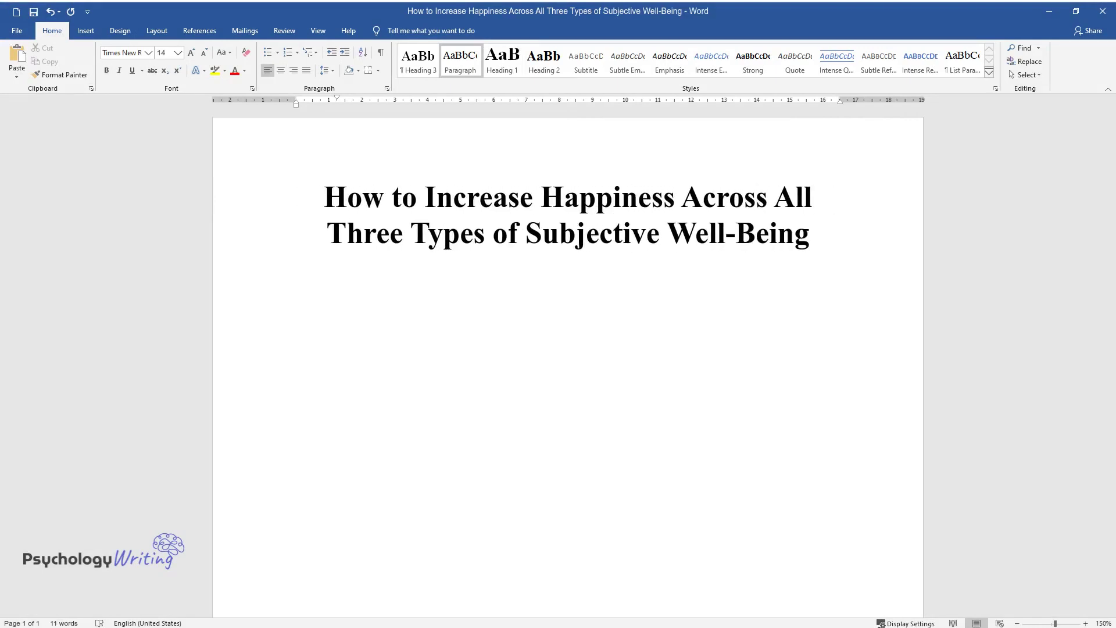
type("Happiness is an imp")
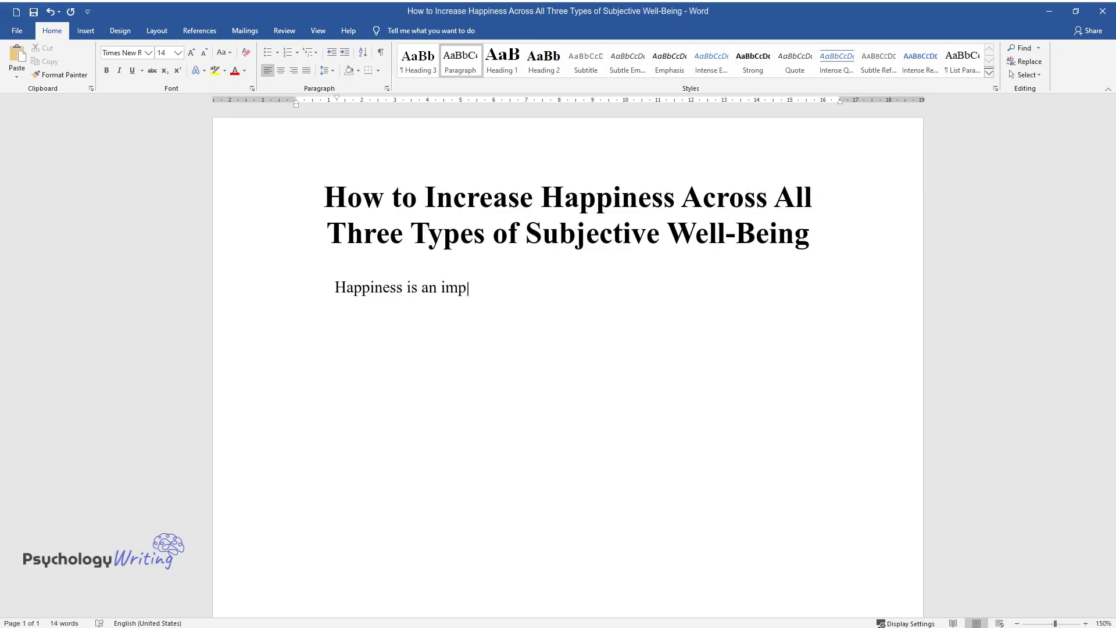
type("spect that plays a vital ro")
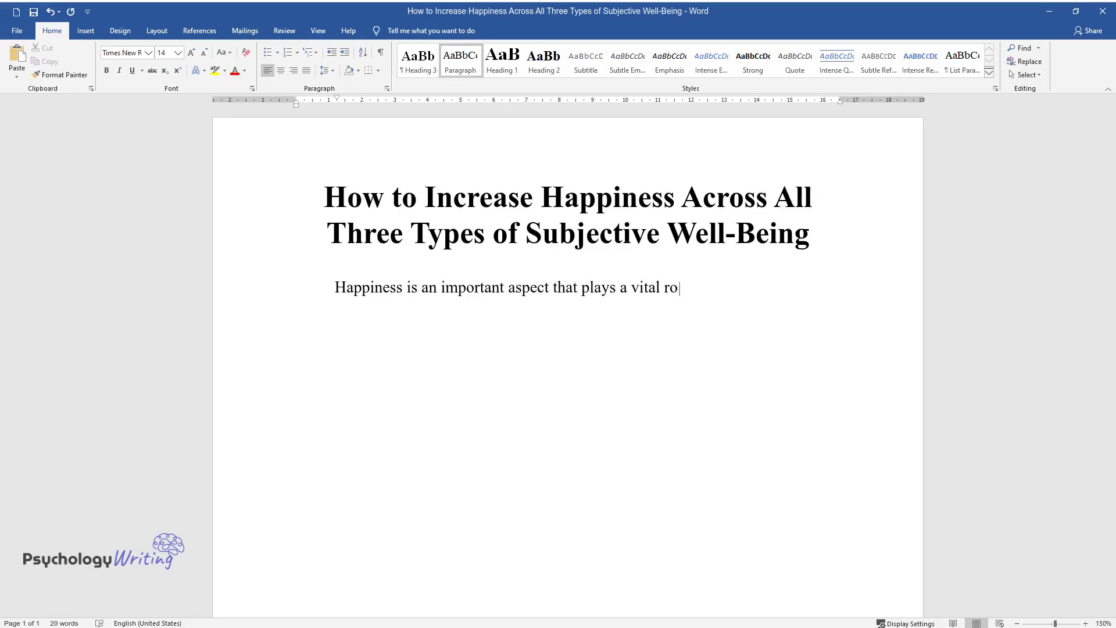
type("le in people’s lives. Individuals'")
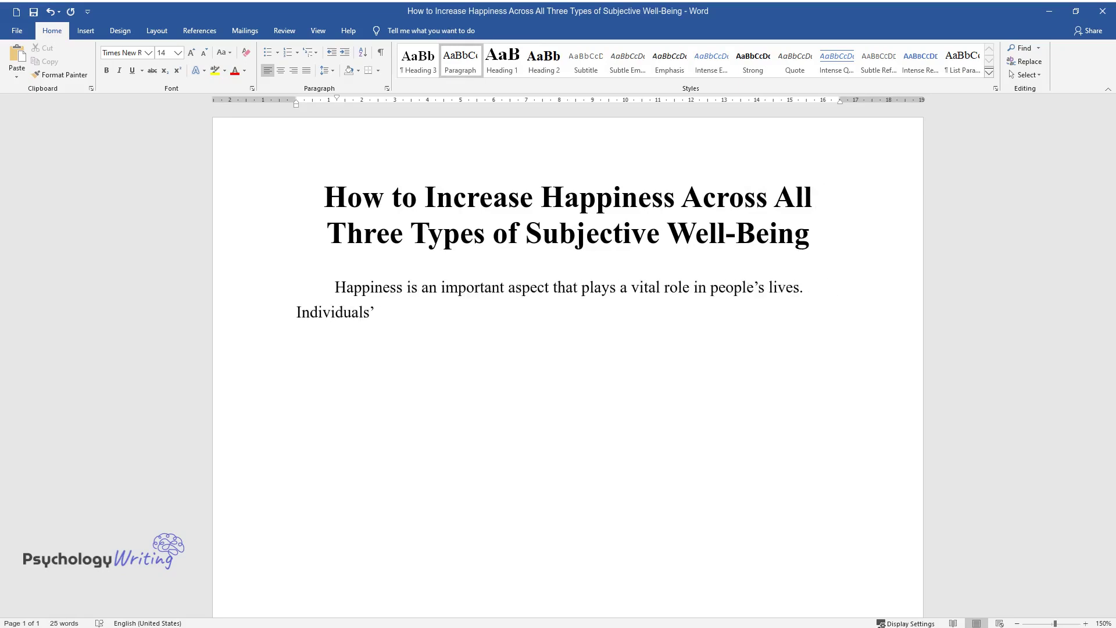
type(" approaches to pursuing happiness v")
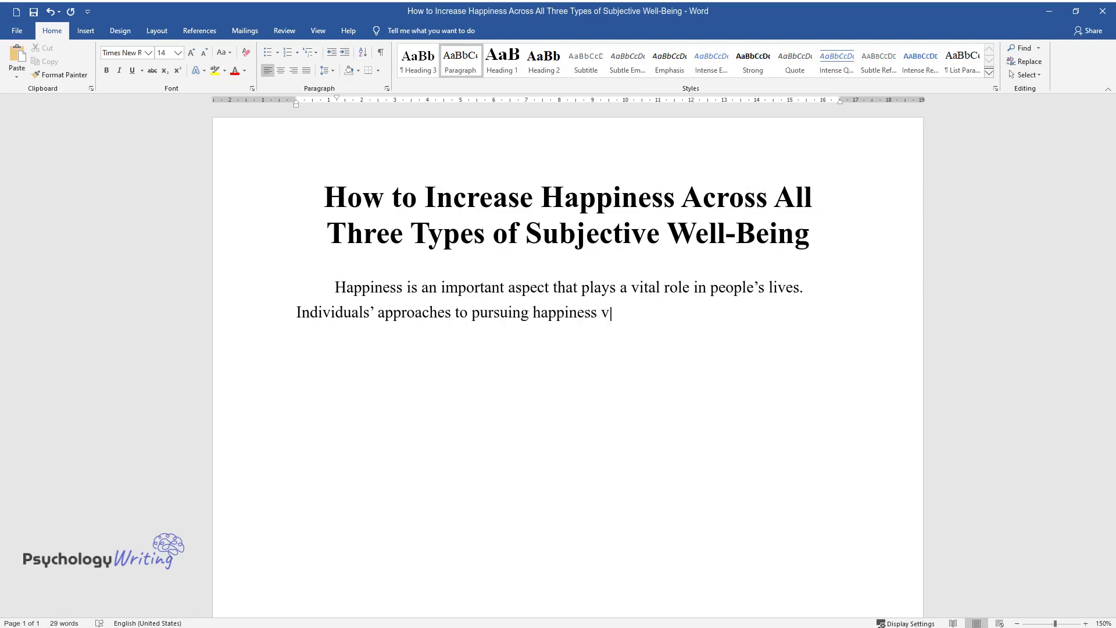
type("ary from one person to another. So")
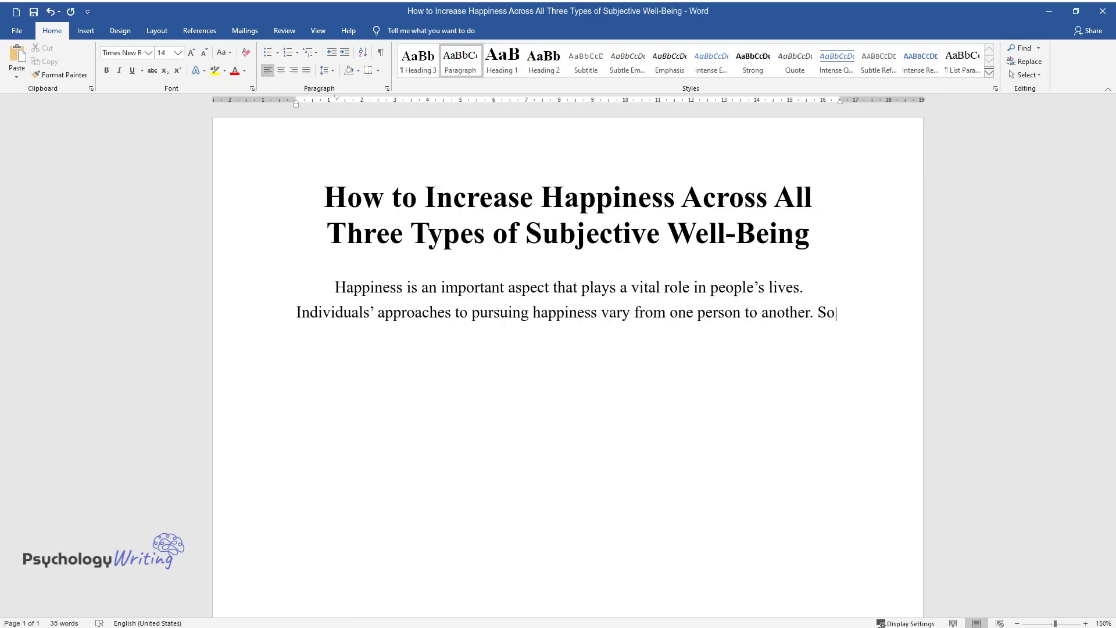
type("me essential benefits of happiness")
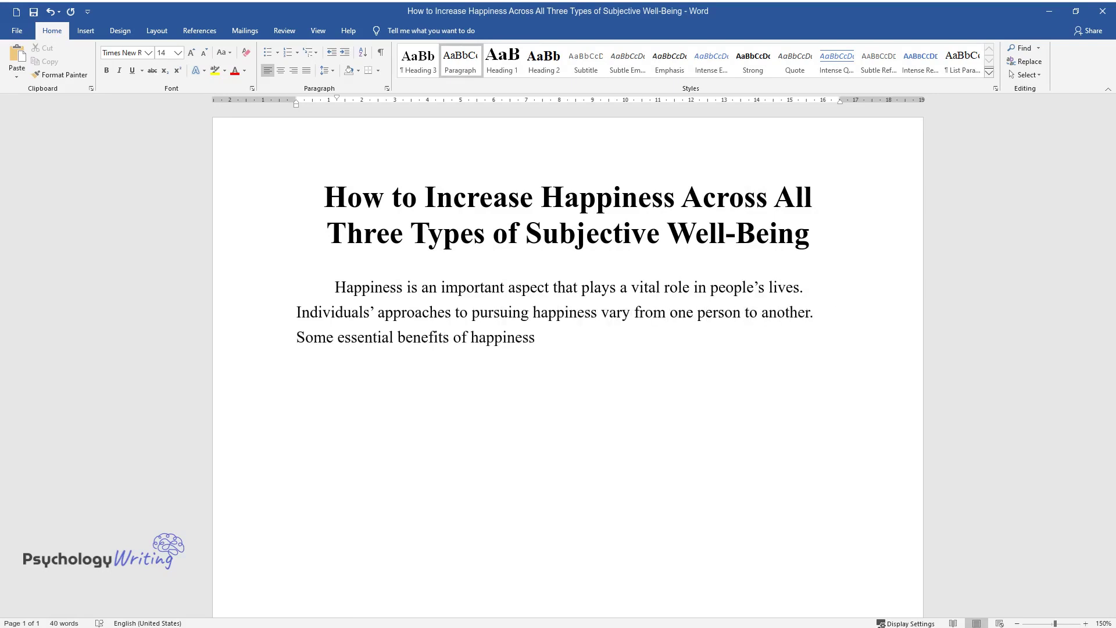
type(" include reduced stress, a boosted ")
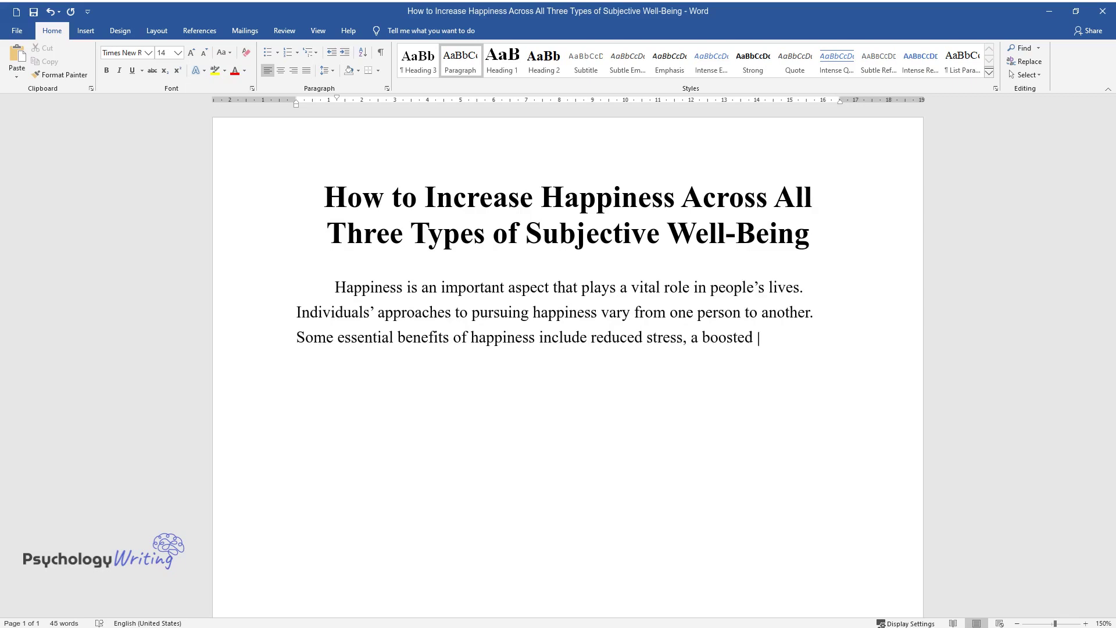
type("immune system, a healthy lifestyle")
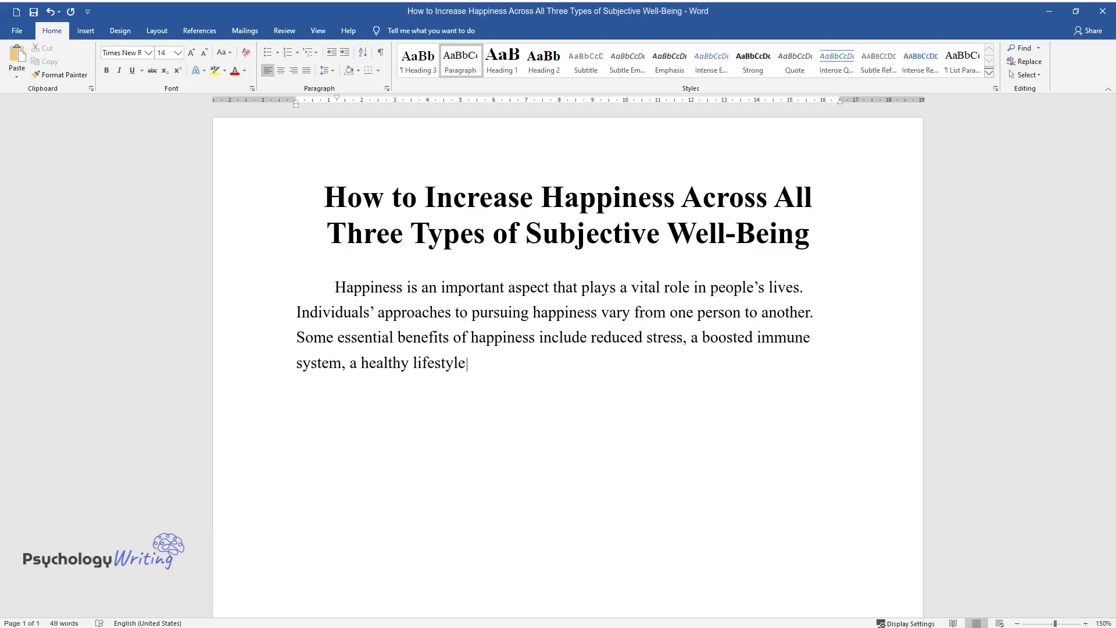
type(", and the maintenance of healthy re")
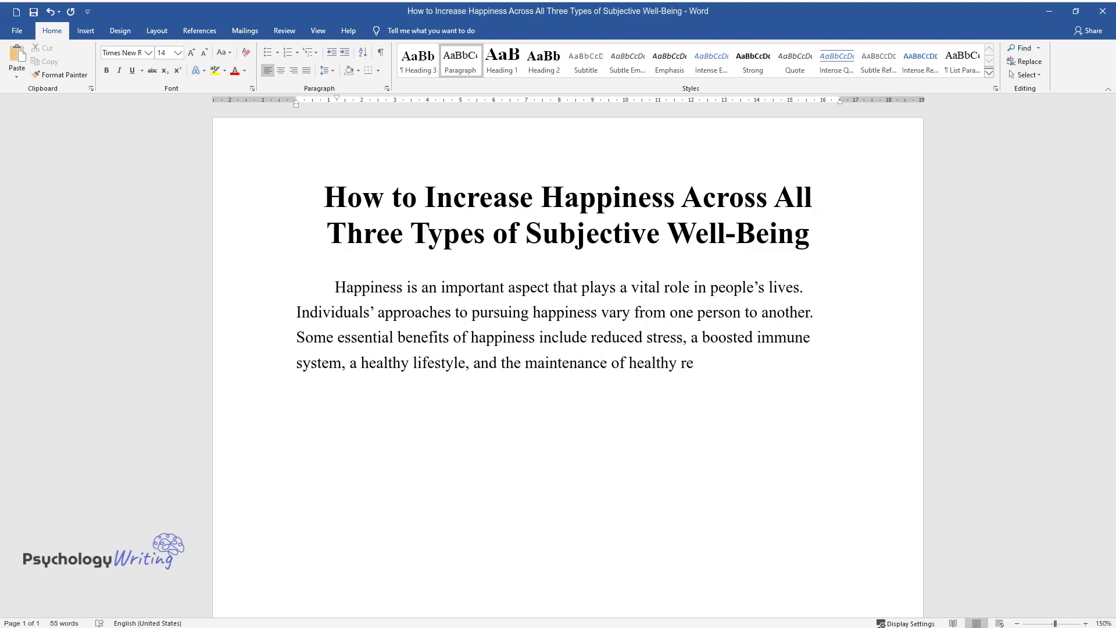
type("lationships. Howe")
type("ow indivi")
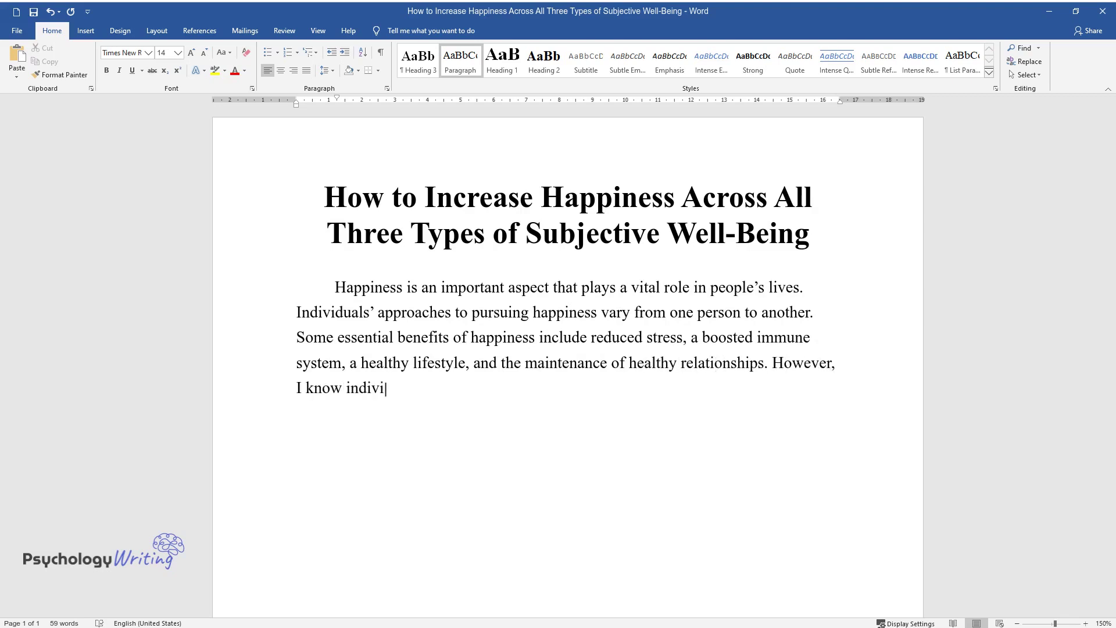
type("duals who are happy in one way and")
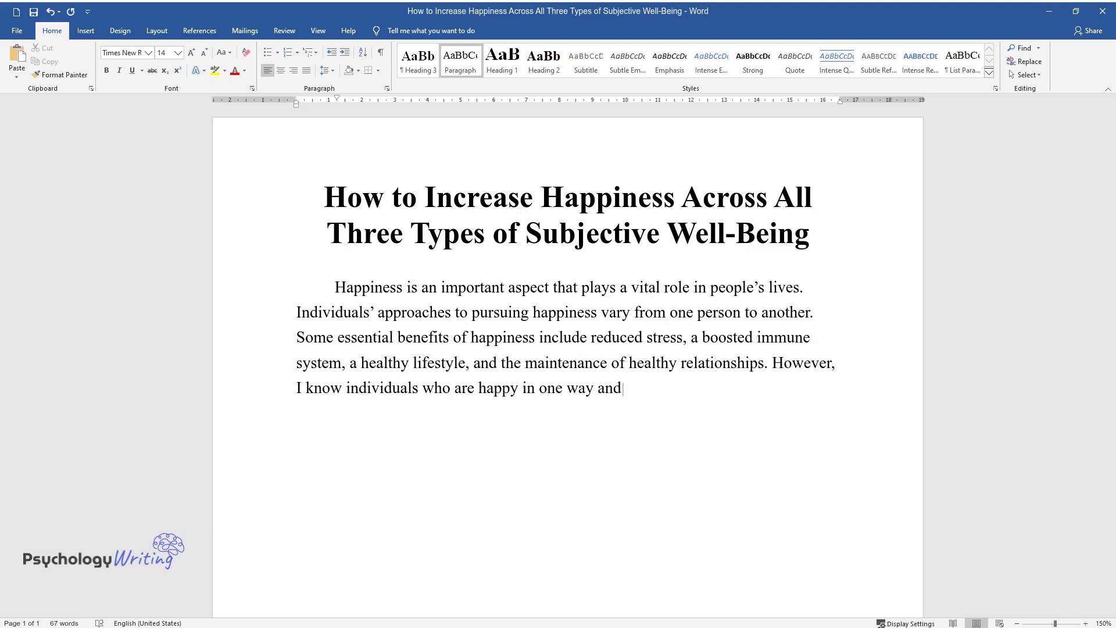
type("or instance, peopl")
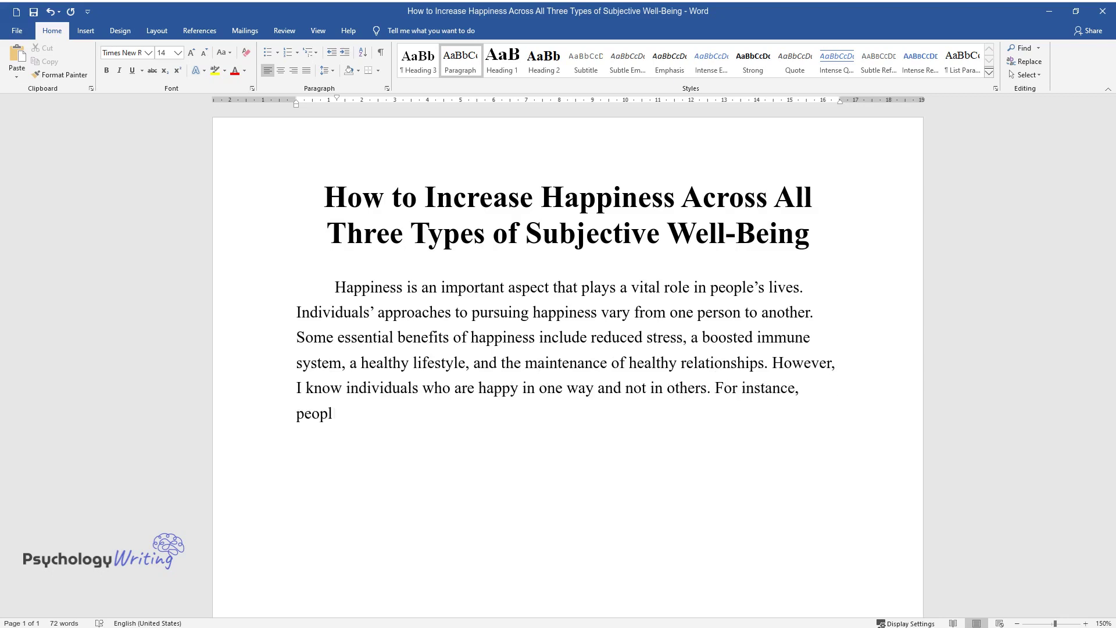
type("e who are highly satisfied with th")
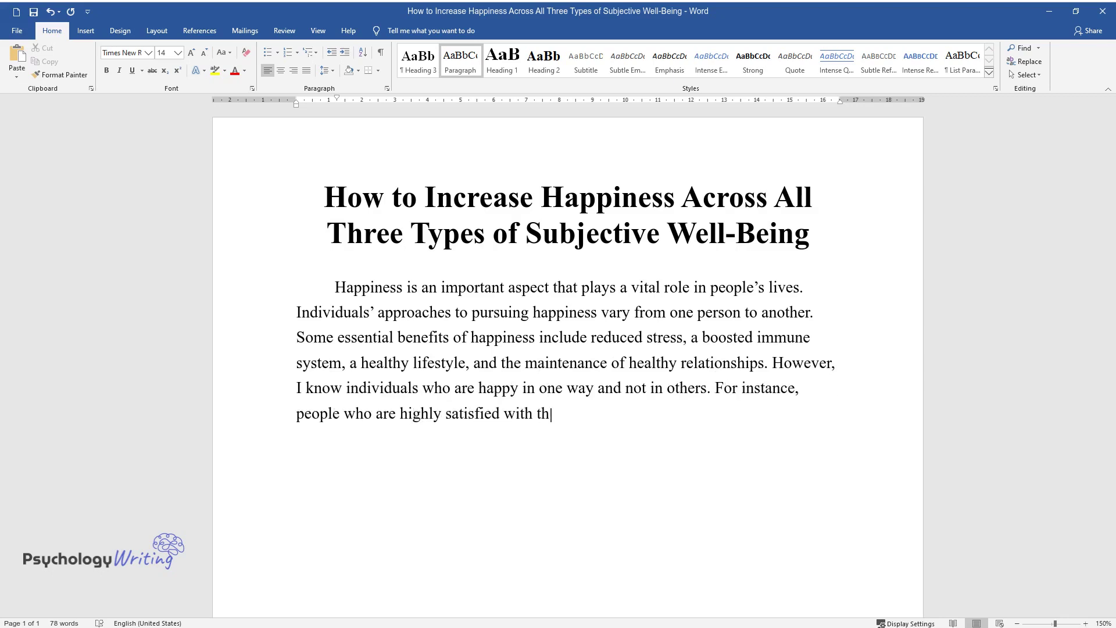
type("eir quality of life because of thei")
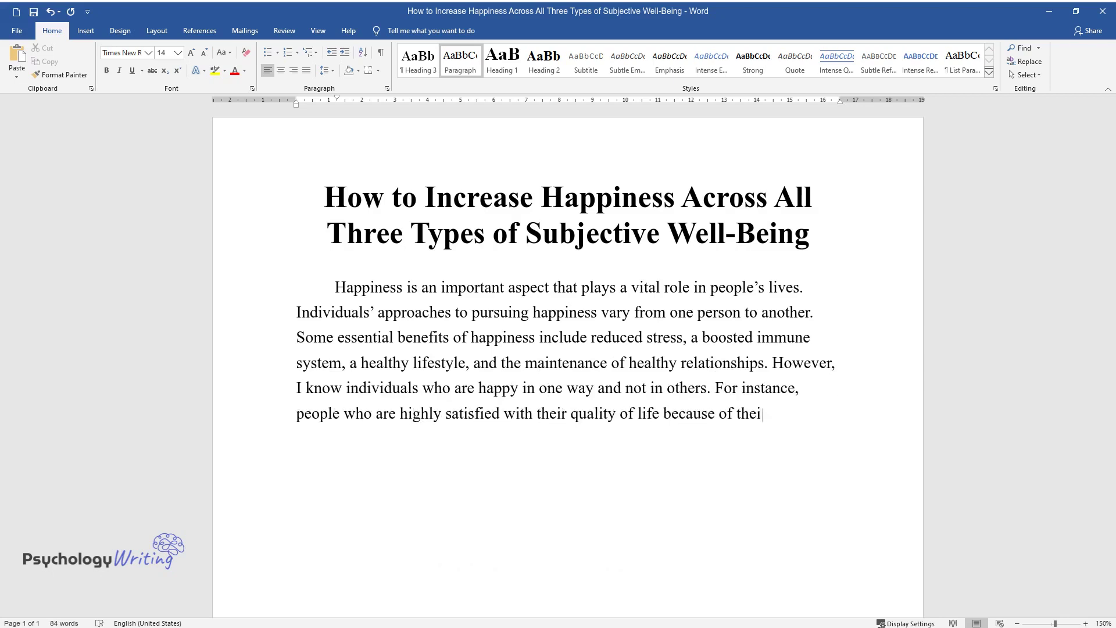
type("r adequate financial resources but")
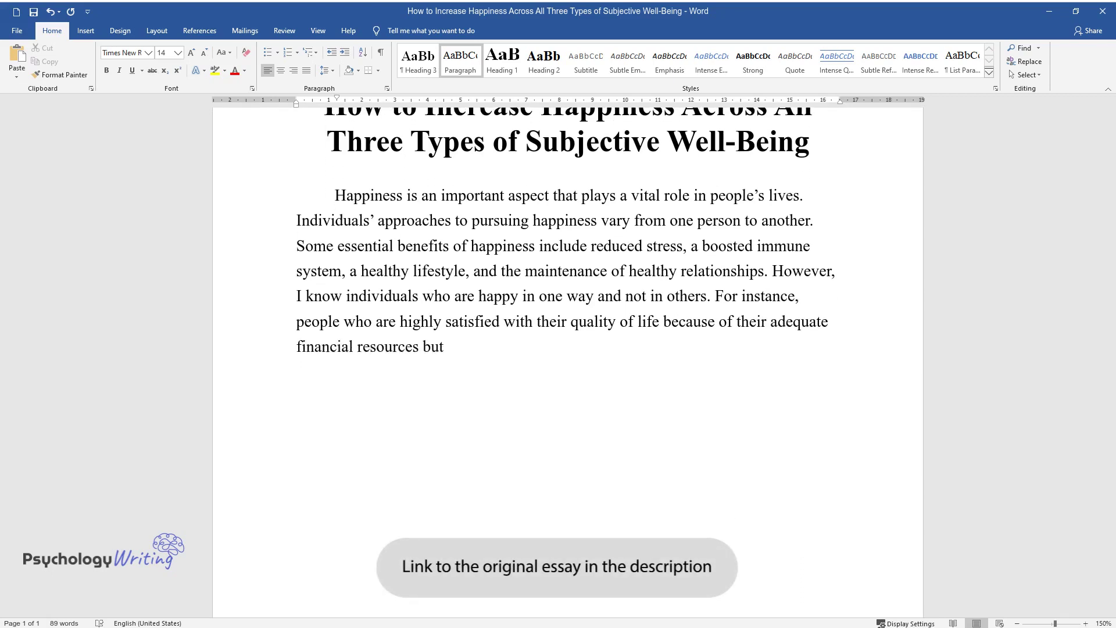
type(" they do not enjoy life due to stre")
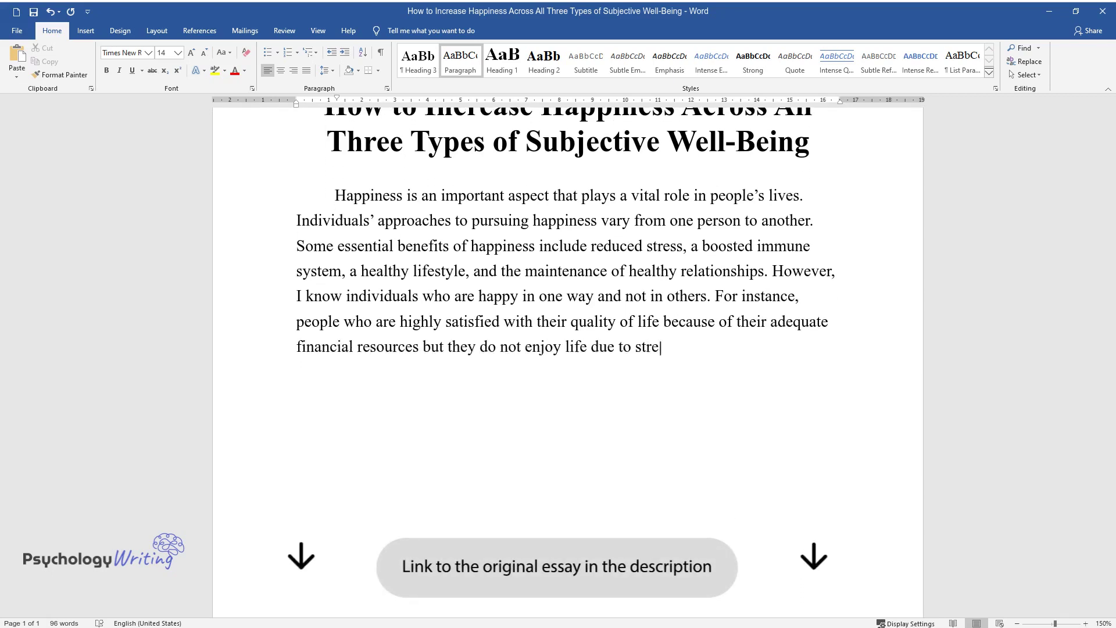
type("ss and frustrations caused")
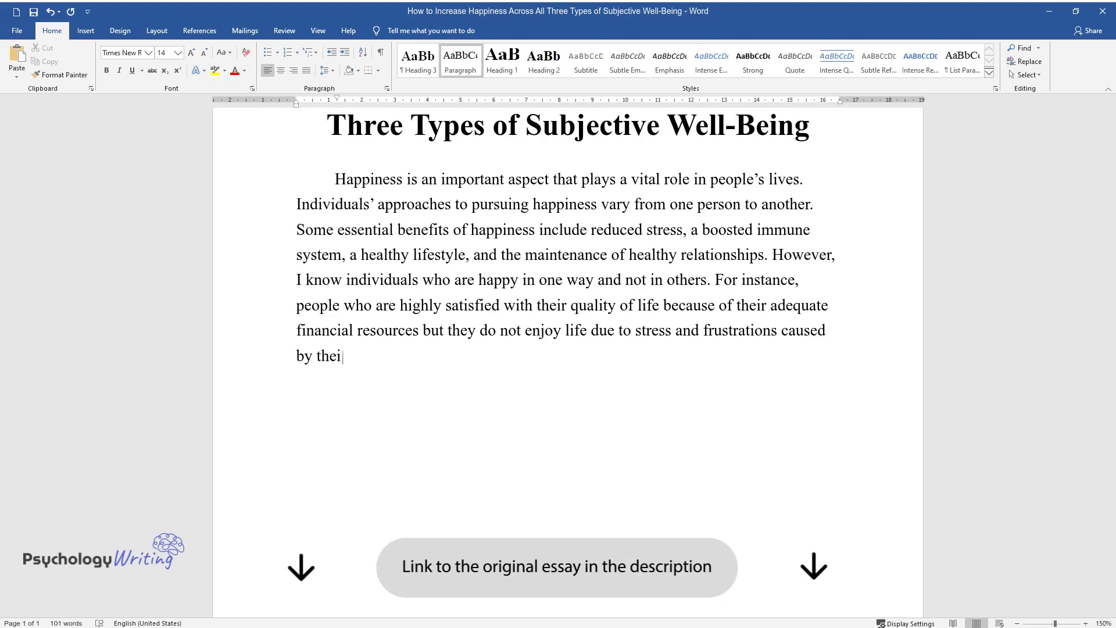
type(" by their professional lives. These people")
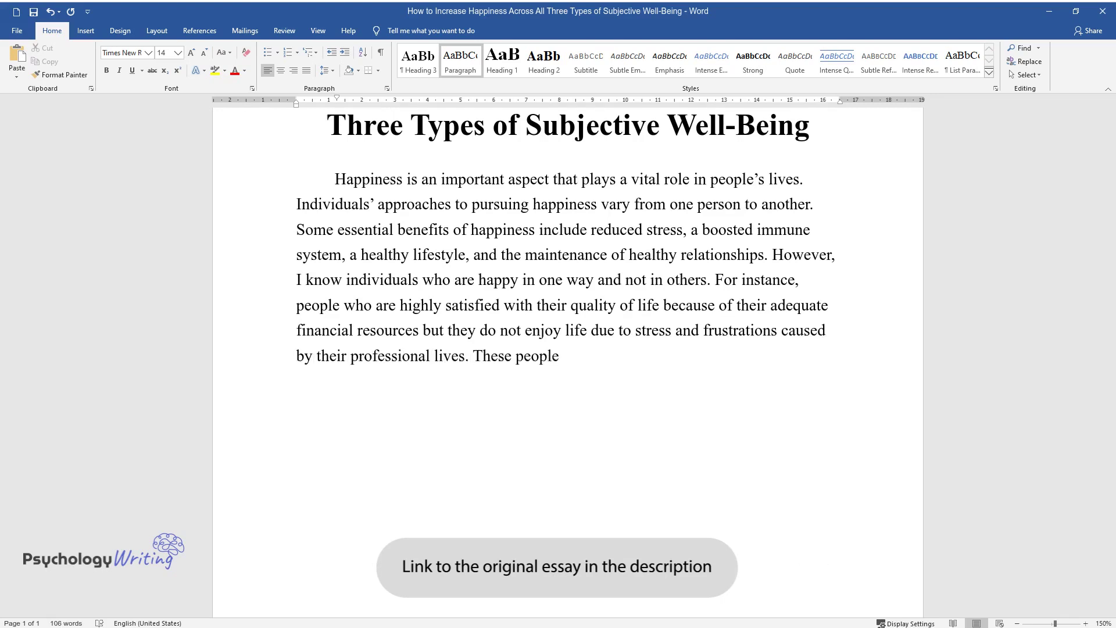
type(" can use different ways to increase")
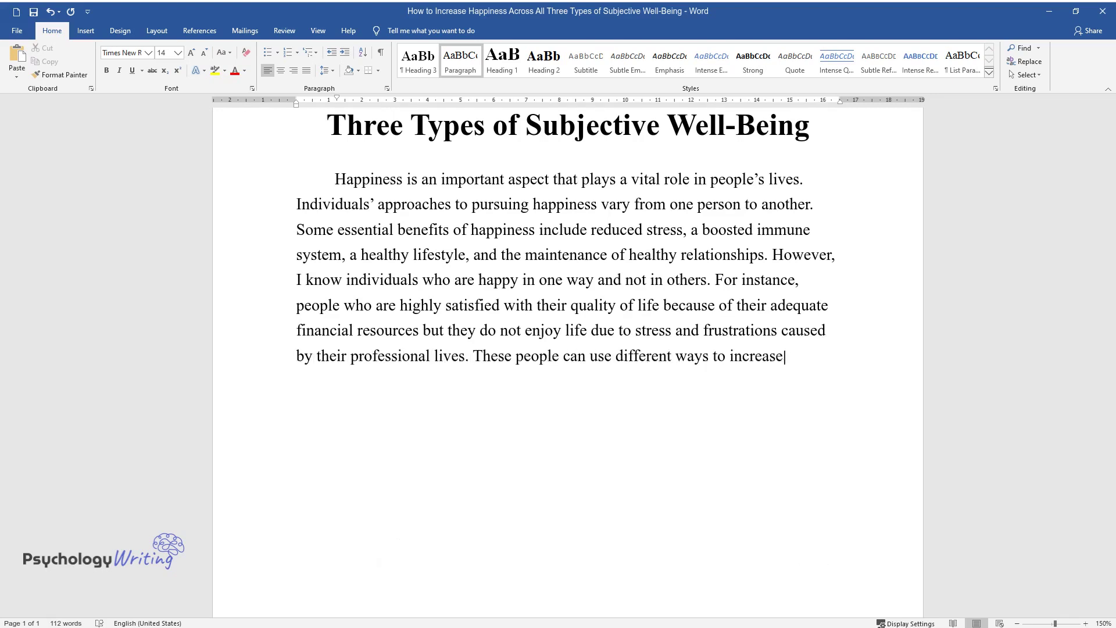
type(" their ha")
type(" in positive affect")
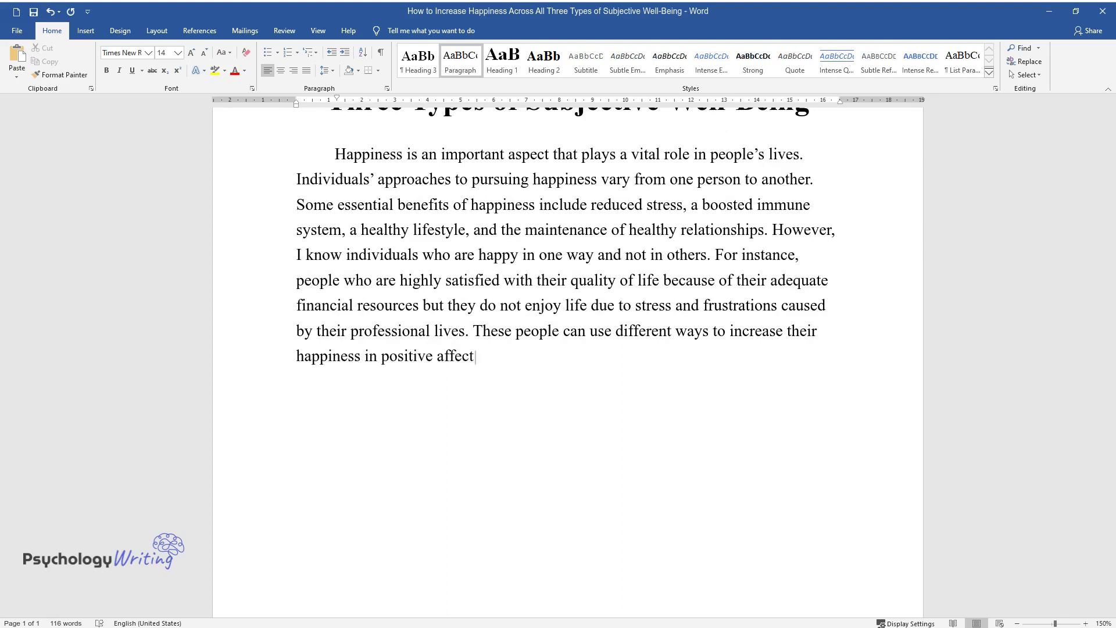
type(", negative affect, and life satisf")
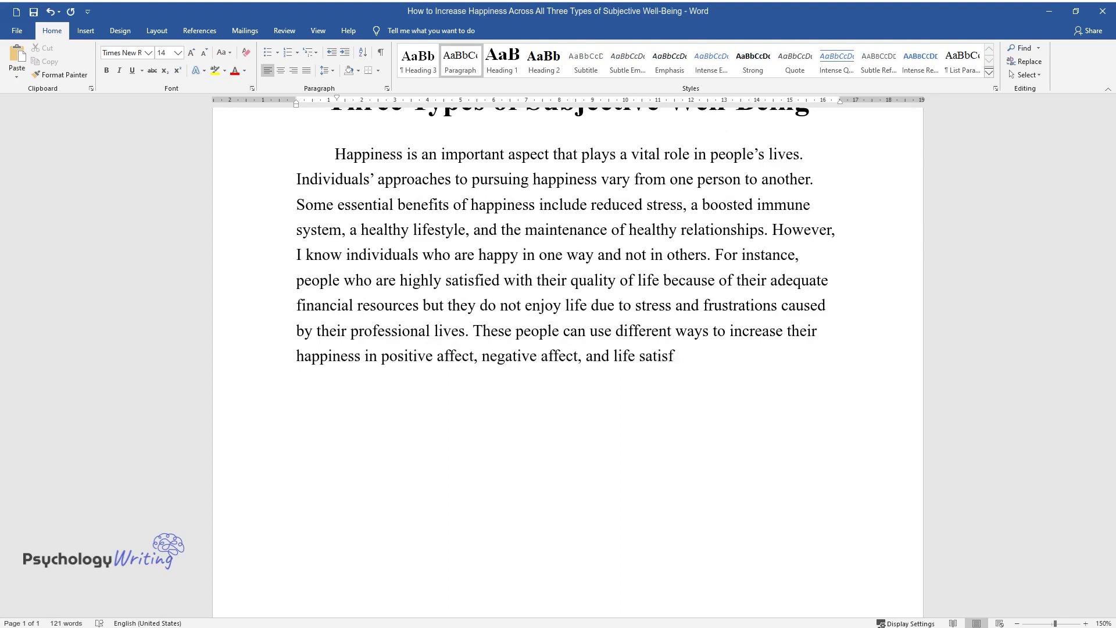
type("uaranteeing happiness acr")
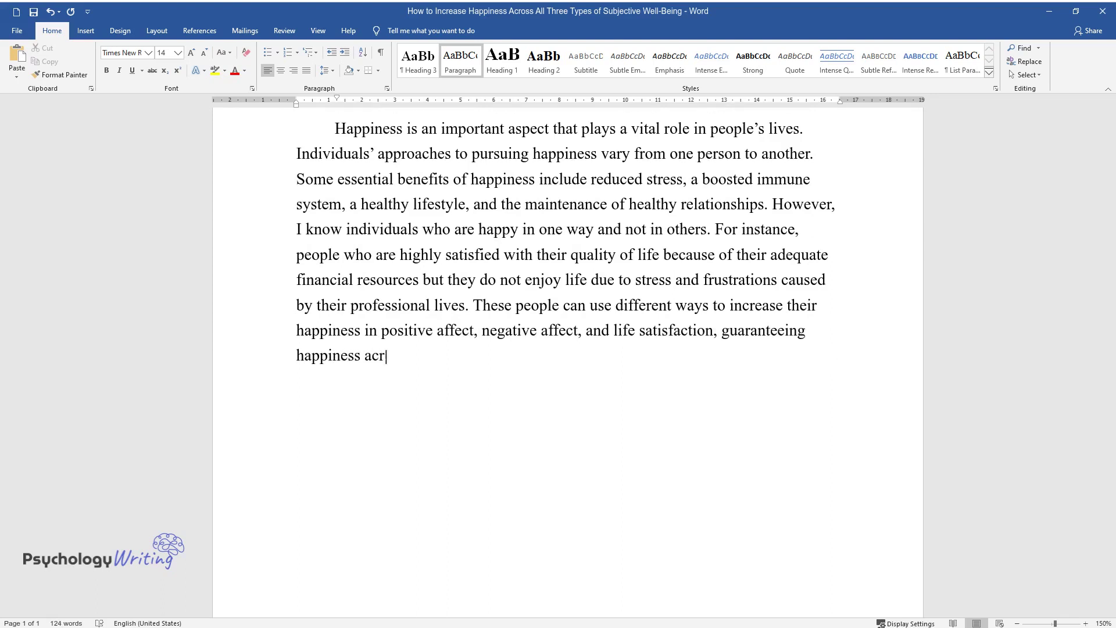
type("s of subjective w")
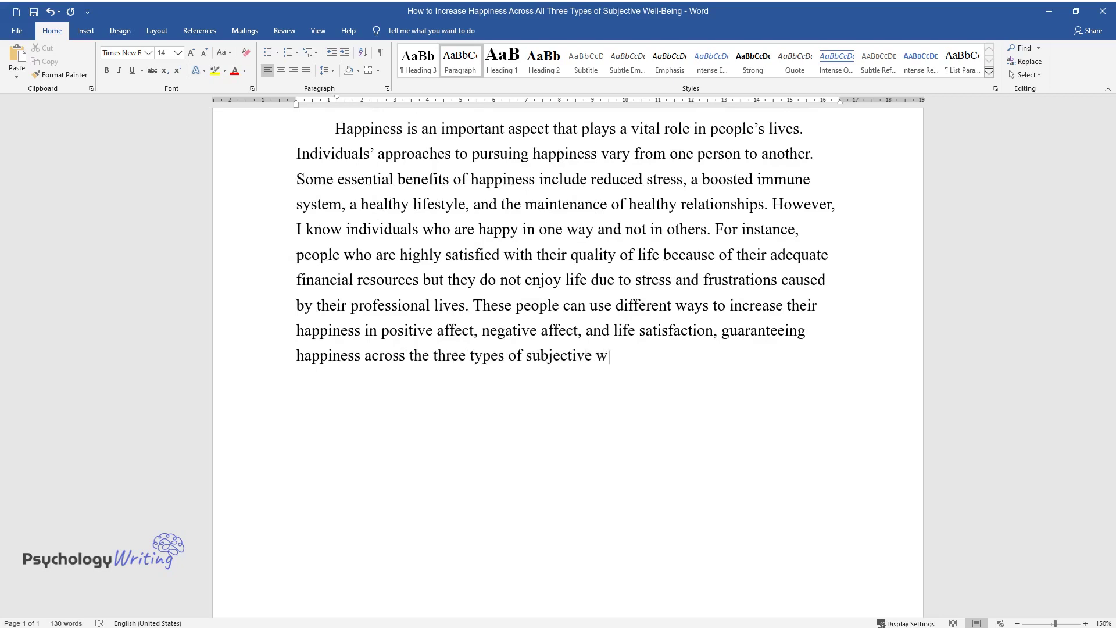
type("ell-being.")
key("Return")
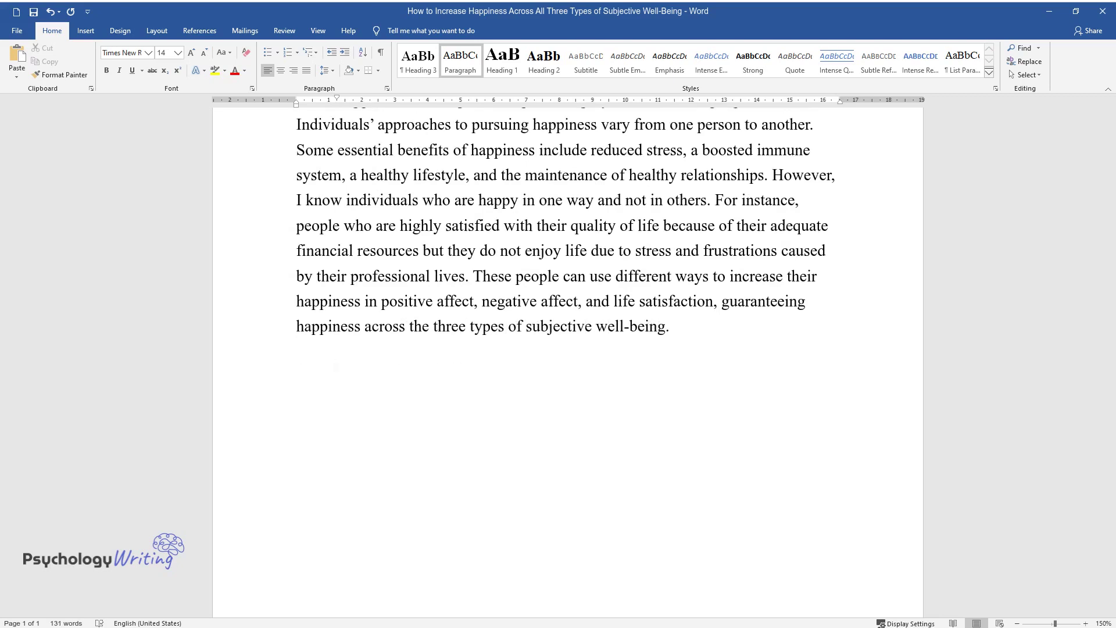
Step: Write the paragraph on hobbies, dancing and positive memories enhancing positive affect
type("Engaging in hobbies and enjoyab")
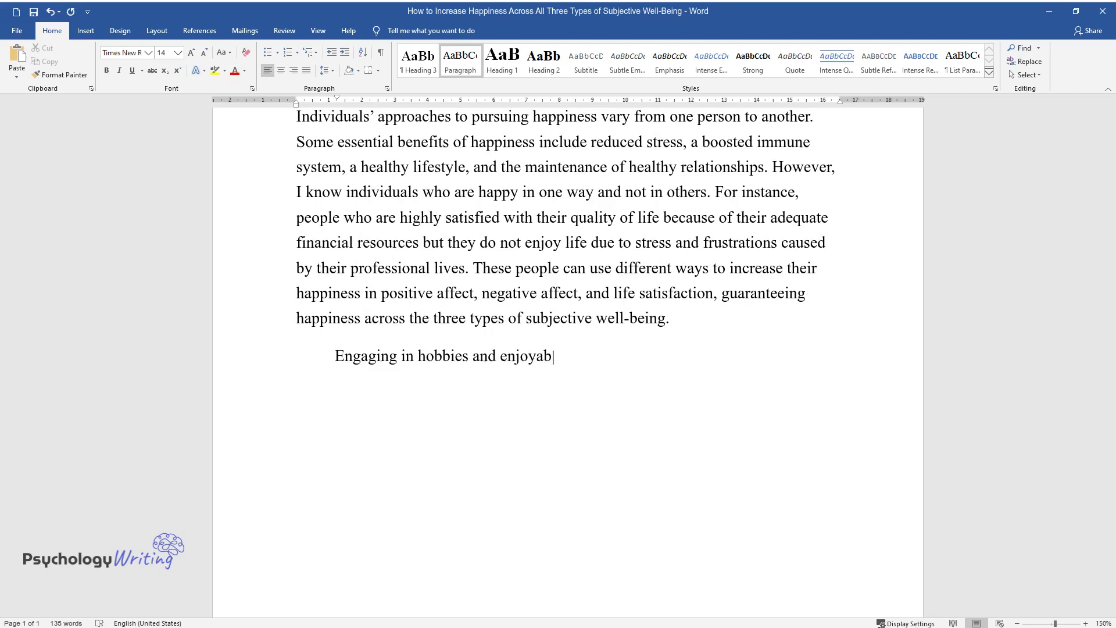
type("le exercises, remembering positive")
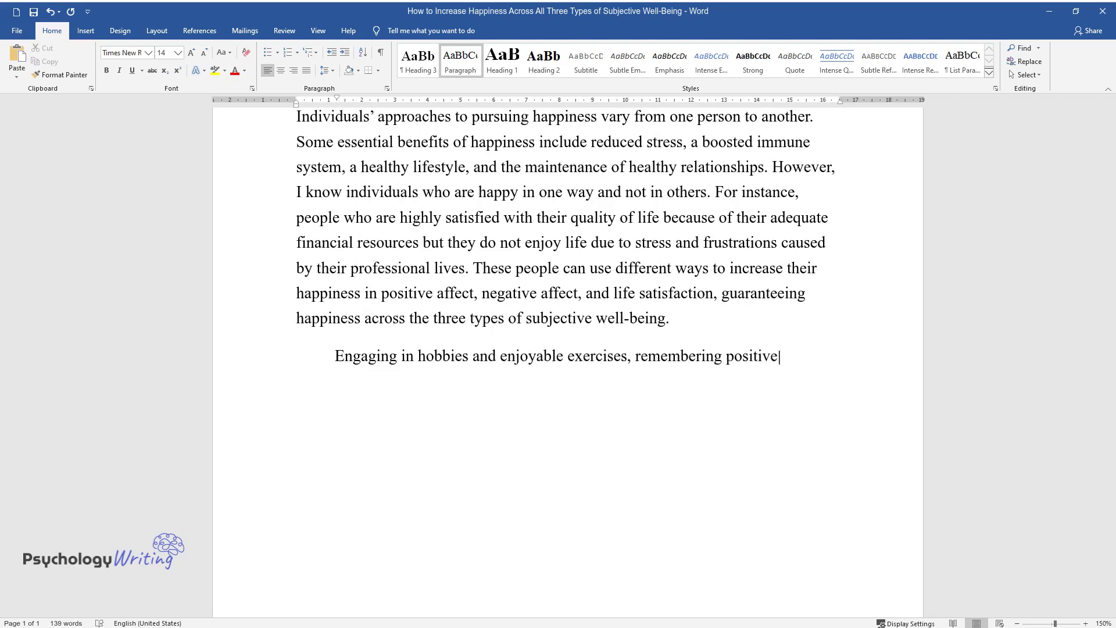
type(" experiences, and indulging in li")
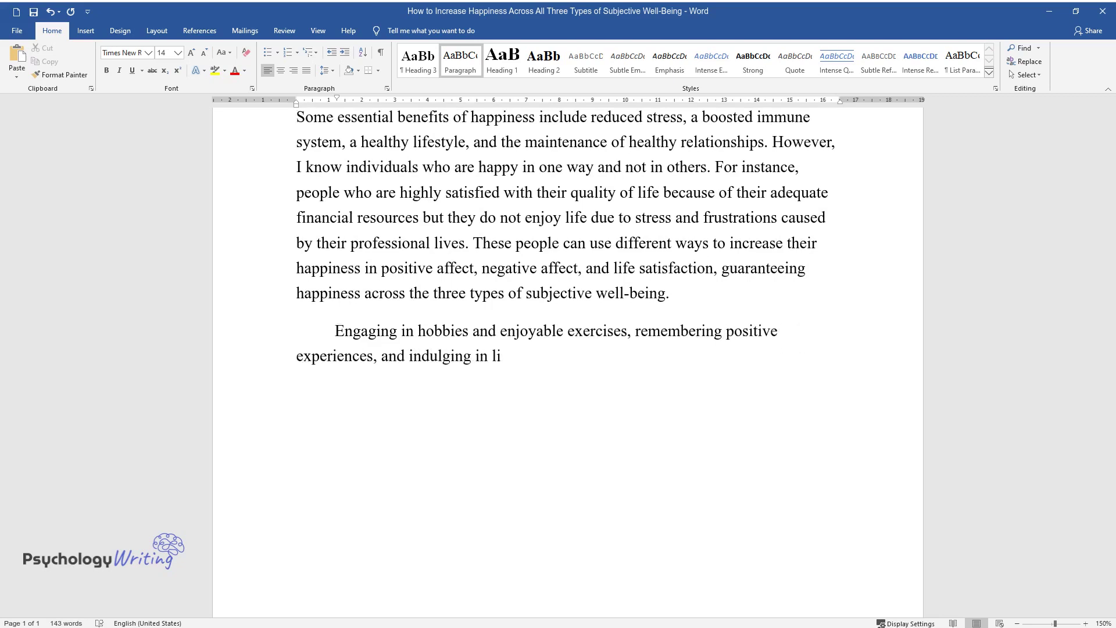
type("fe pleasures can help such indivi")
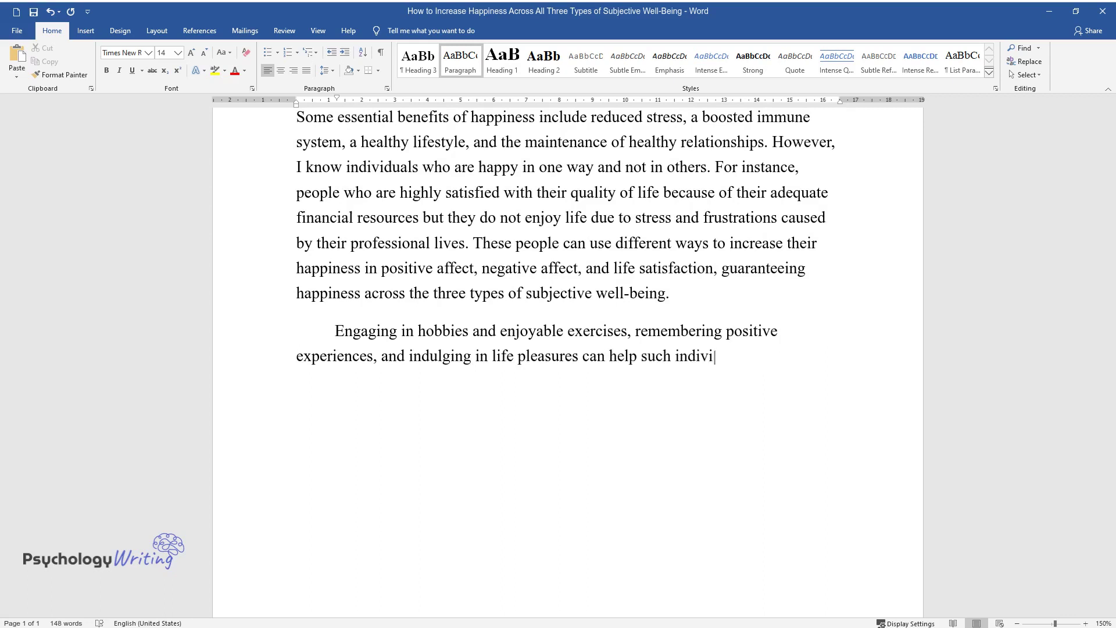
type("duals enhance their")
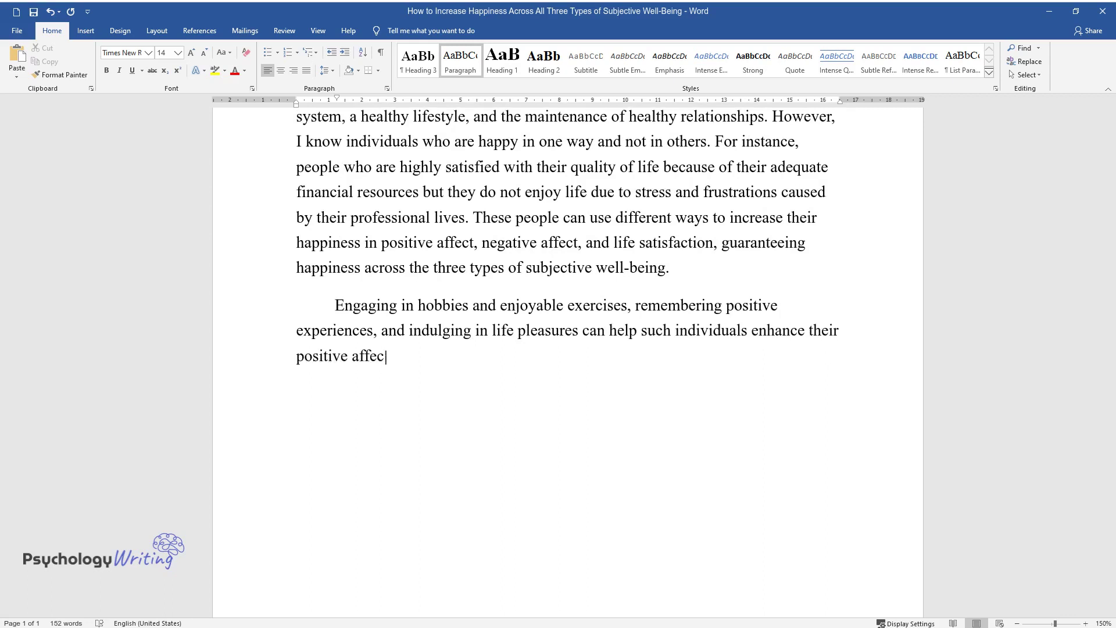
type(" positive affect aspects of subjective well-bein")
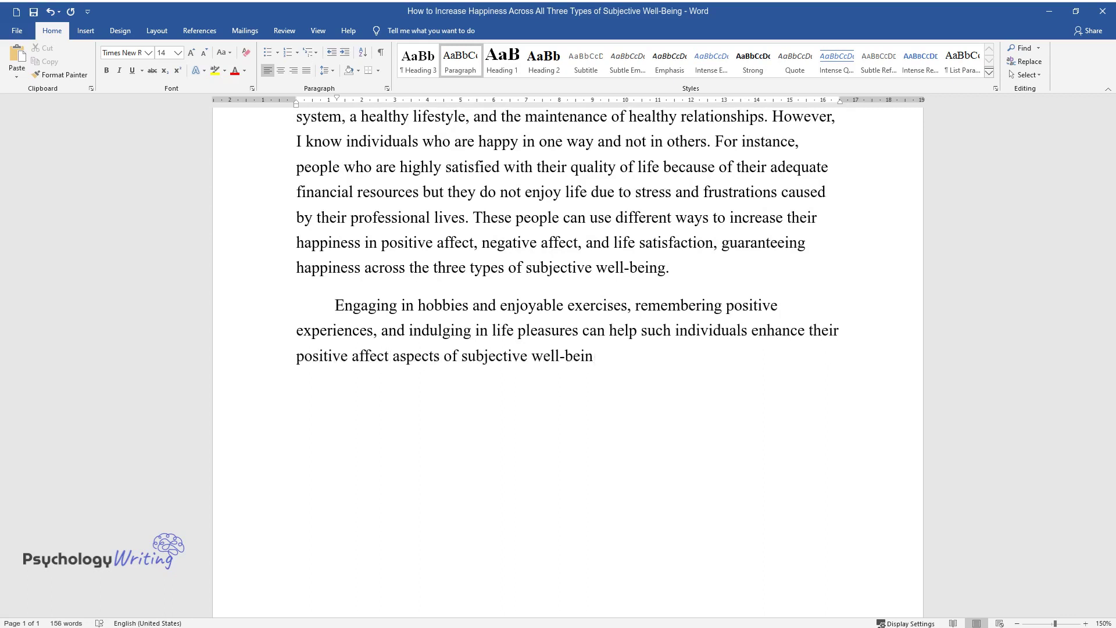
type("g. Spending considerable time on h")
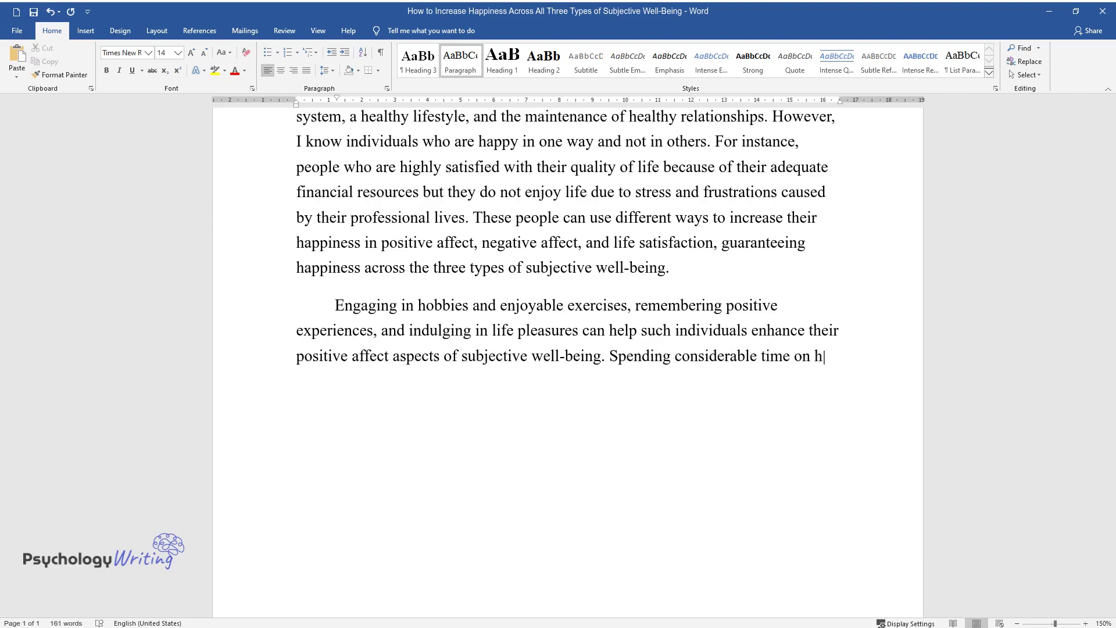
type("obbies can distract an individual’s mind ")
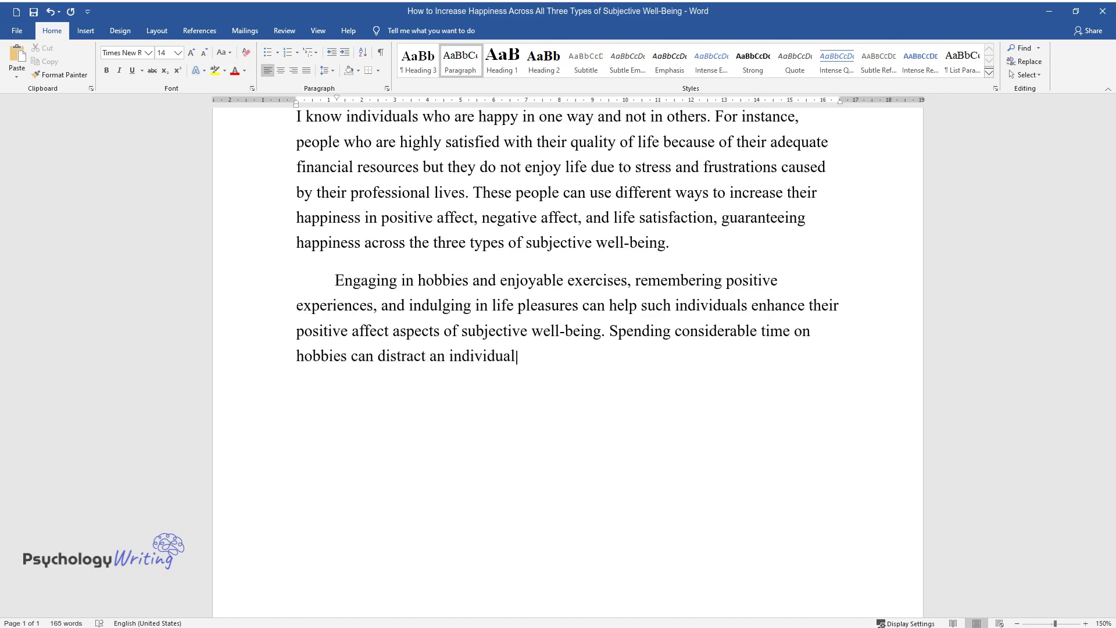
type("from what might be stress")
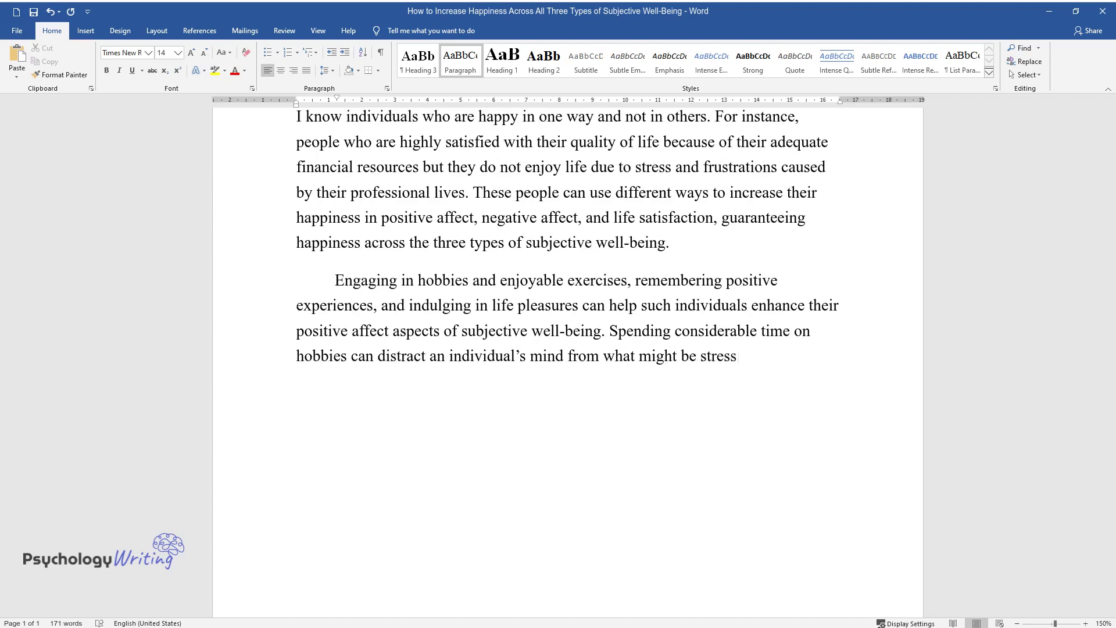
type("ful. Participating ")
type("in exciting ph")
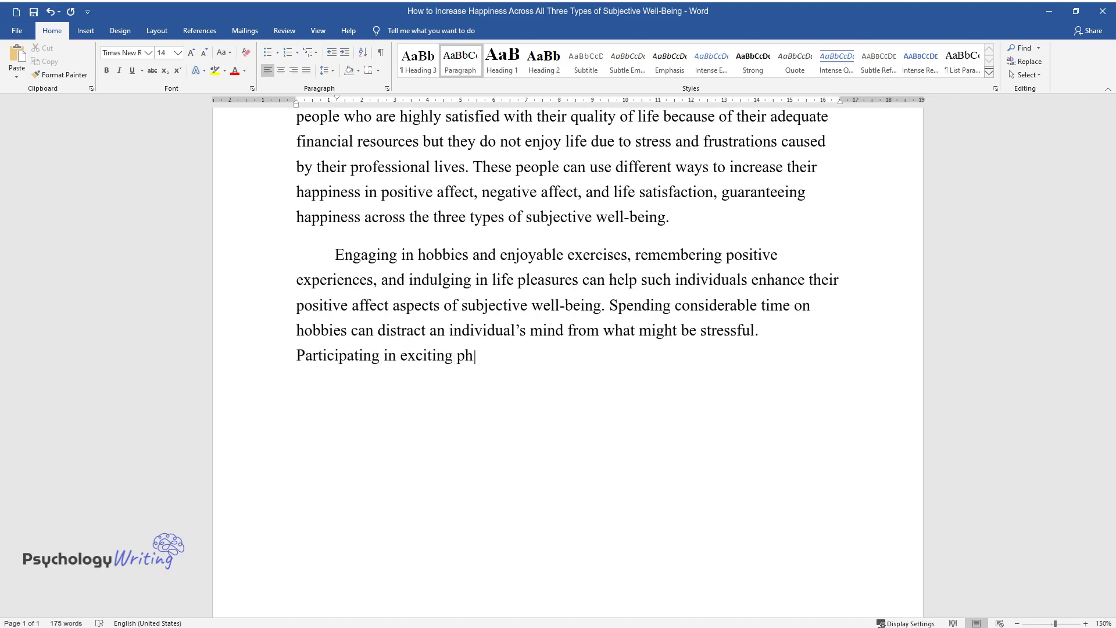
type("ysical activities such as dancing i")
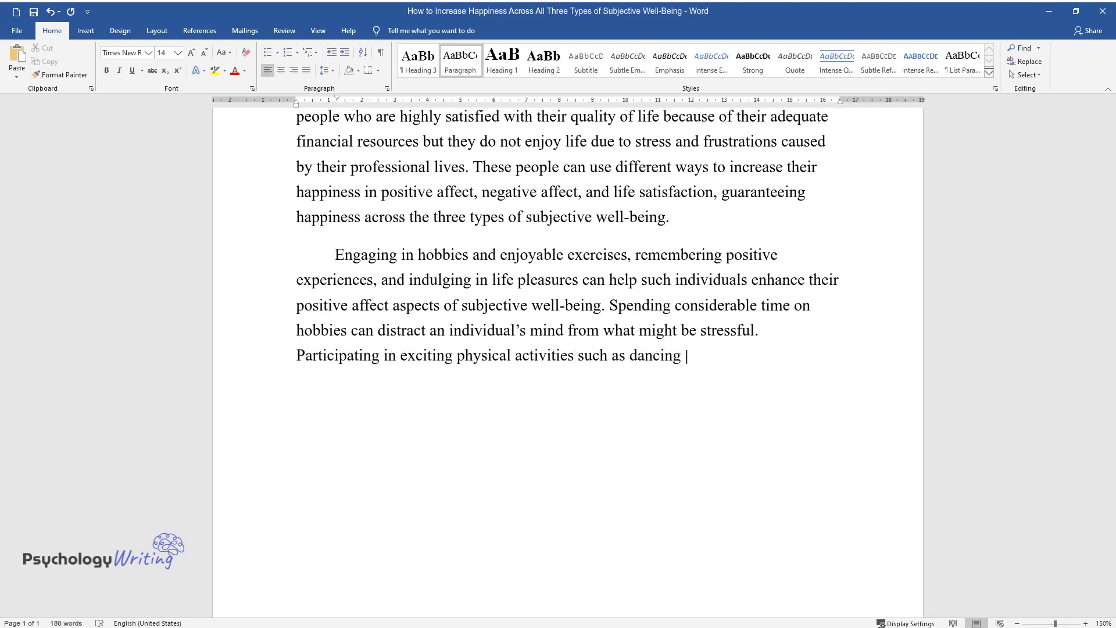
type("s a powerful tool for bo")
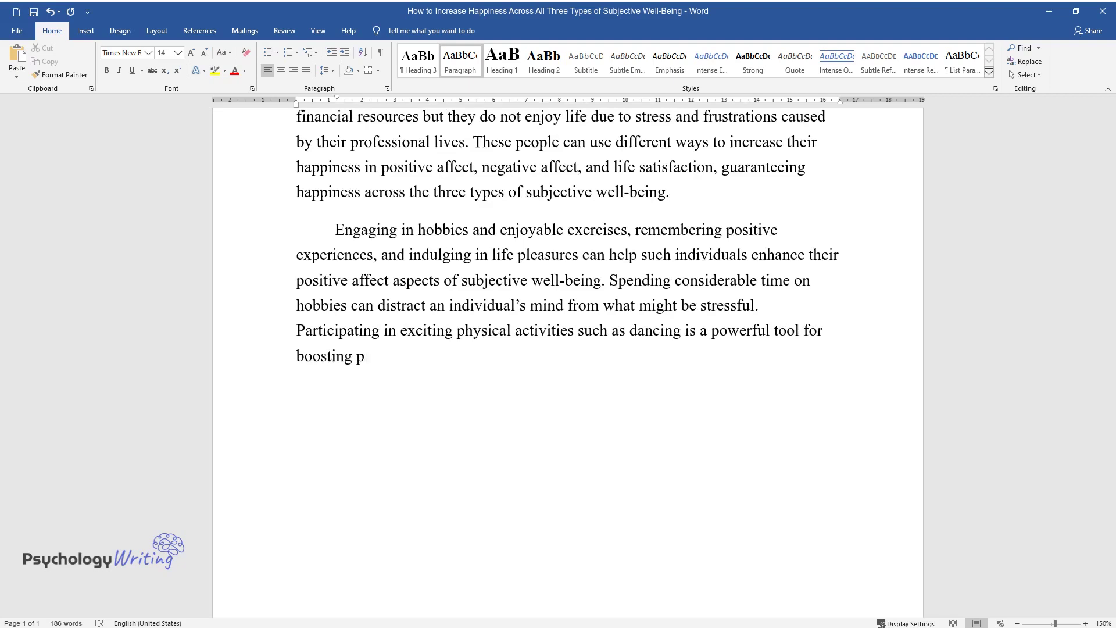
type("osting positive emotions and managing str")
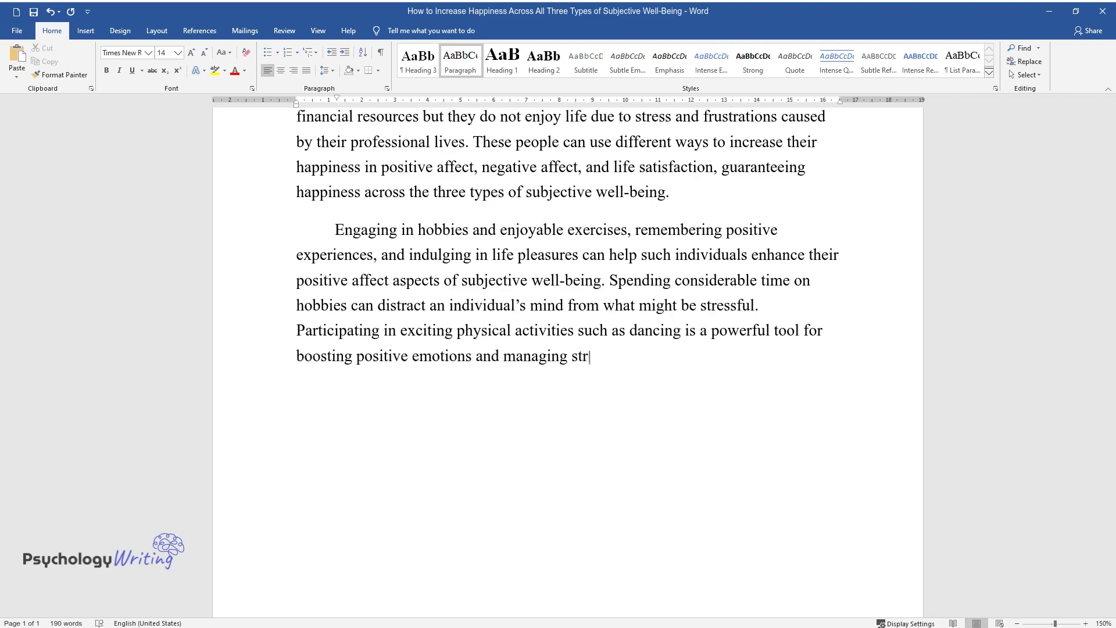
type("ess. New and regular pleasurable l")
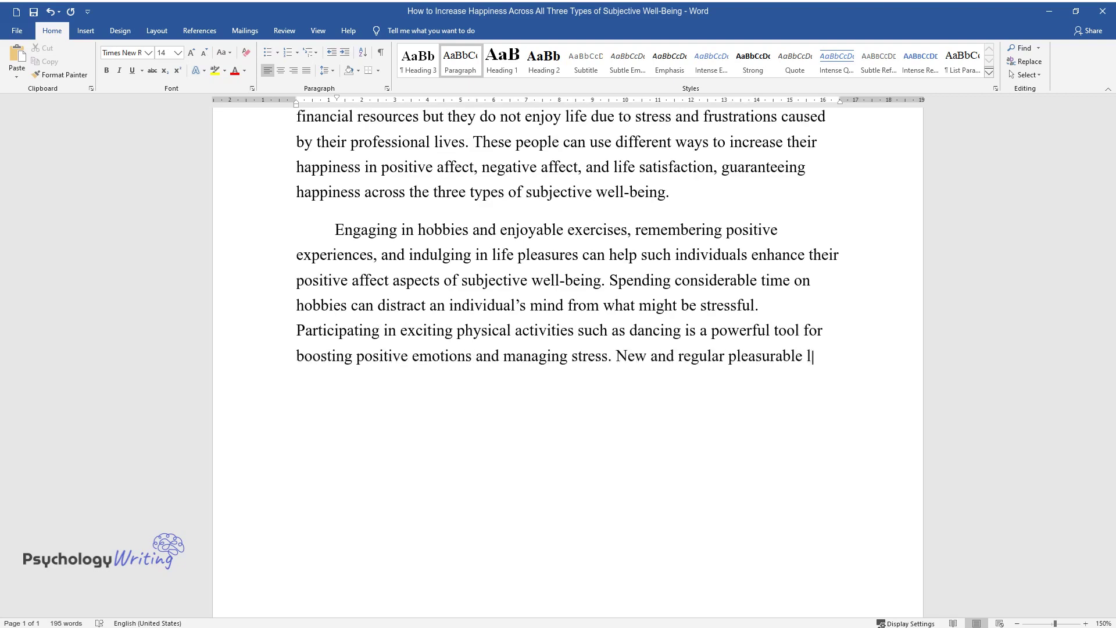
type("ife experiences ")
type("minimize the chan")
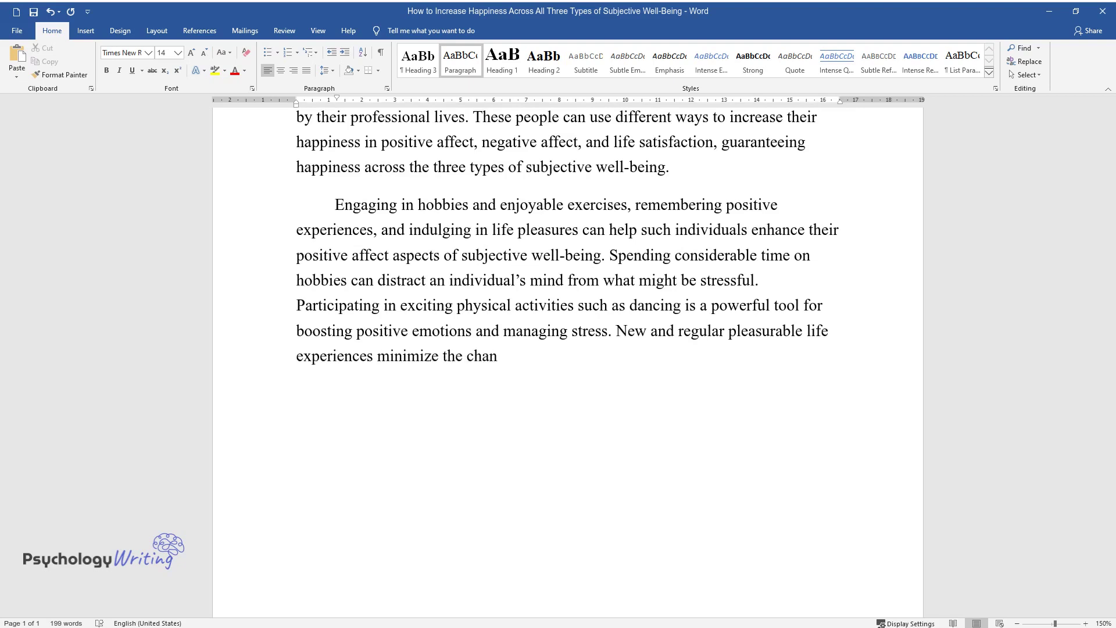
type("ces of becoming bored in life, en")
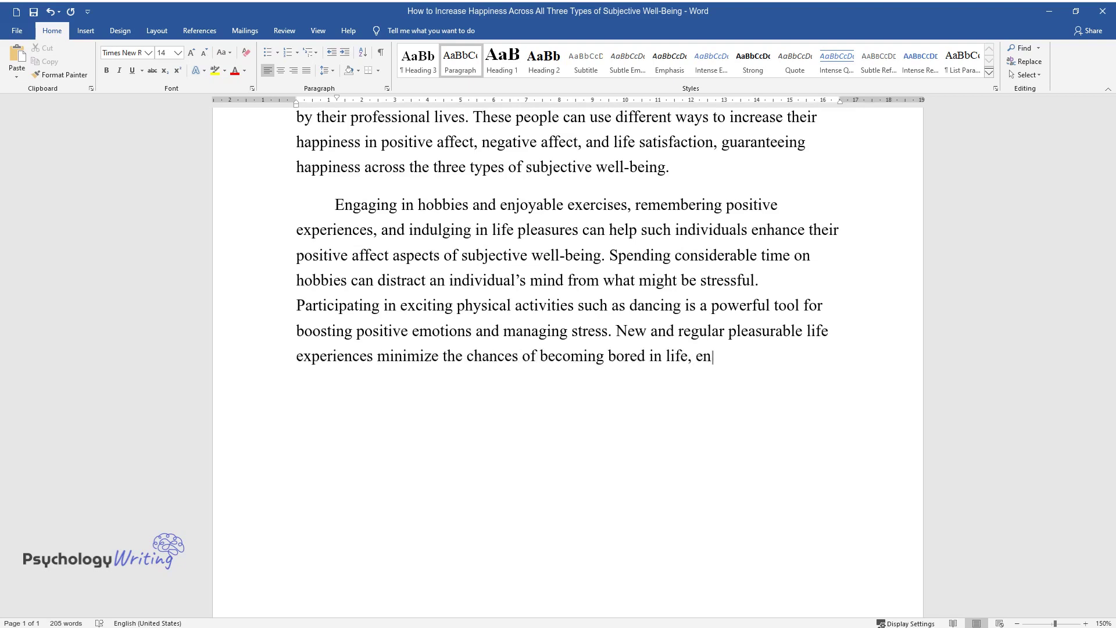
type("hancing positive affect. Active memory of constructive encounters in life c")
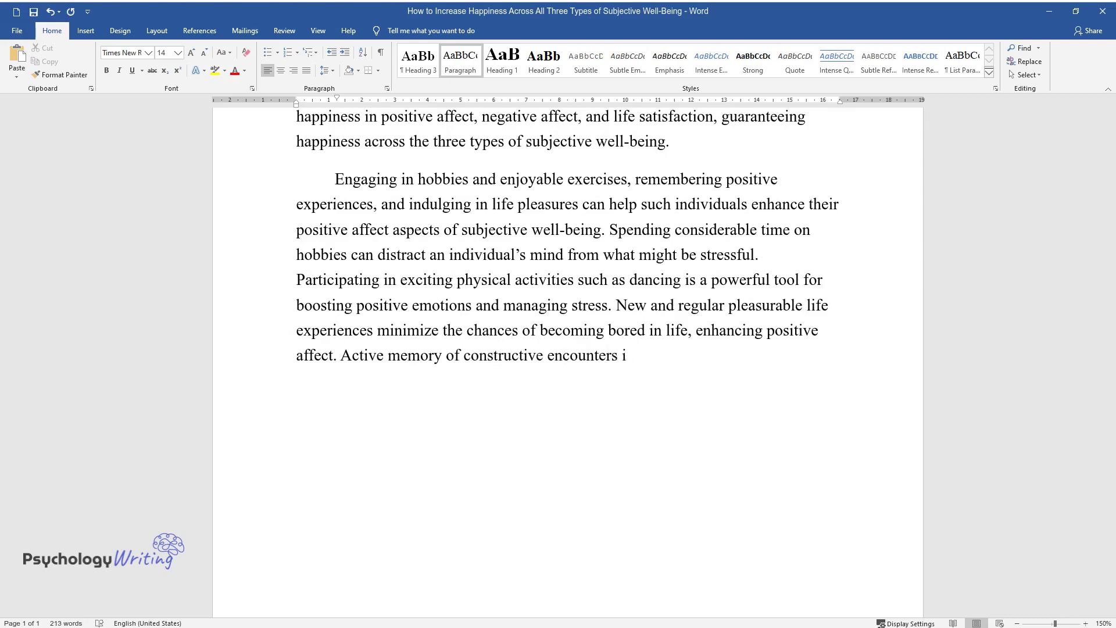
type("an also prolong their hap")
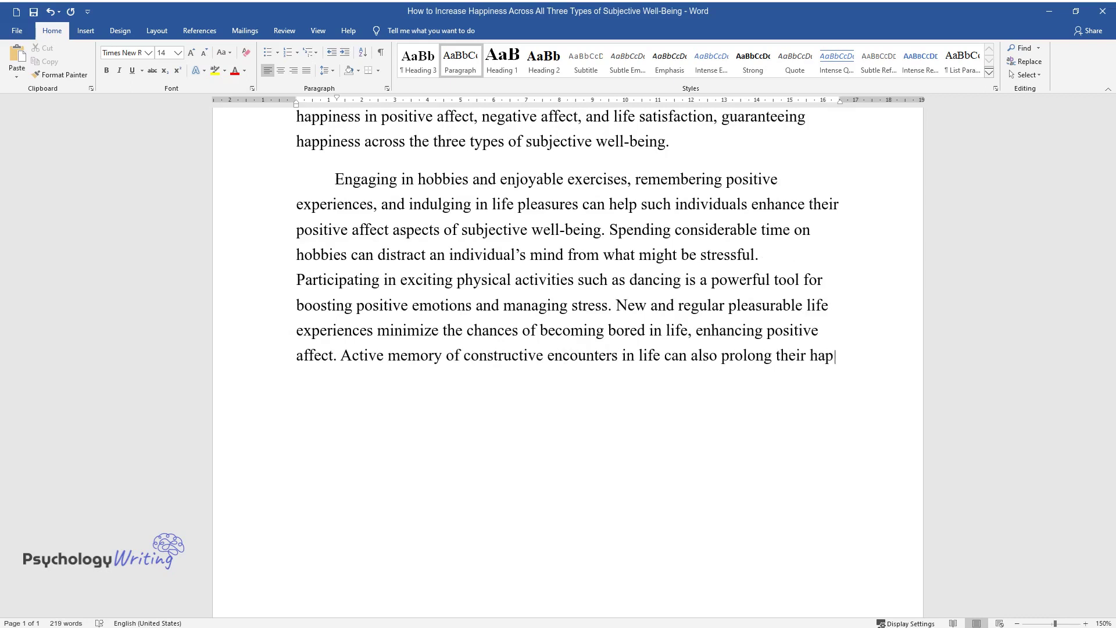
type("piness.")
key("Return")
Step: Write the paragraph on managing unpleasant emotions through mindfulness and physical exercise
type("Eff")
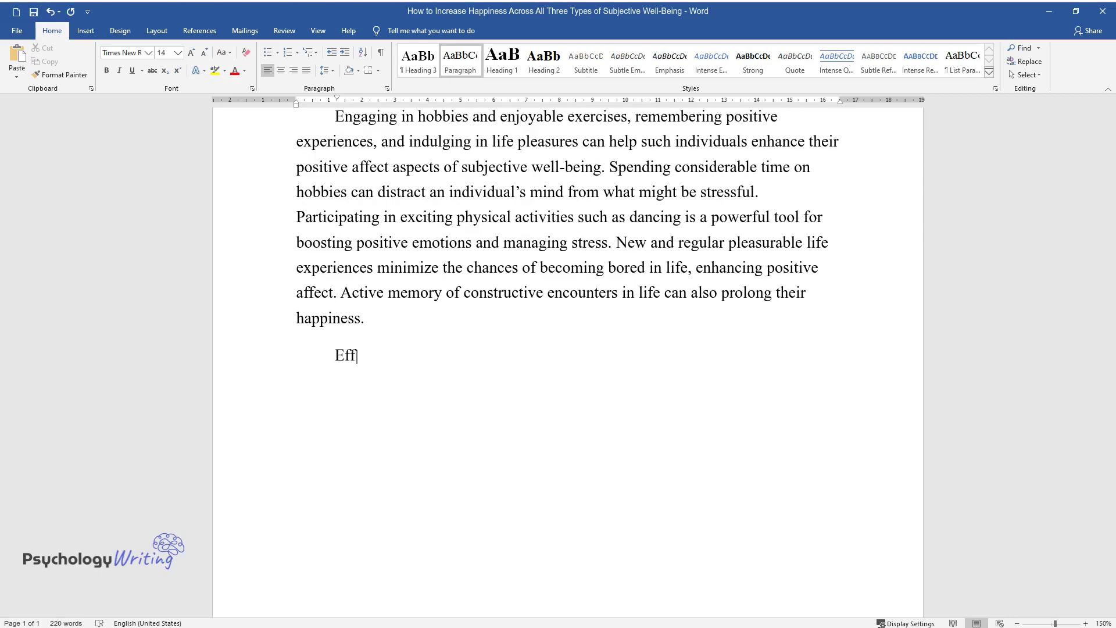
type("ective management of unpleasant emotion")
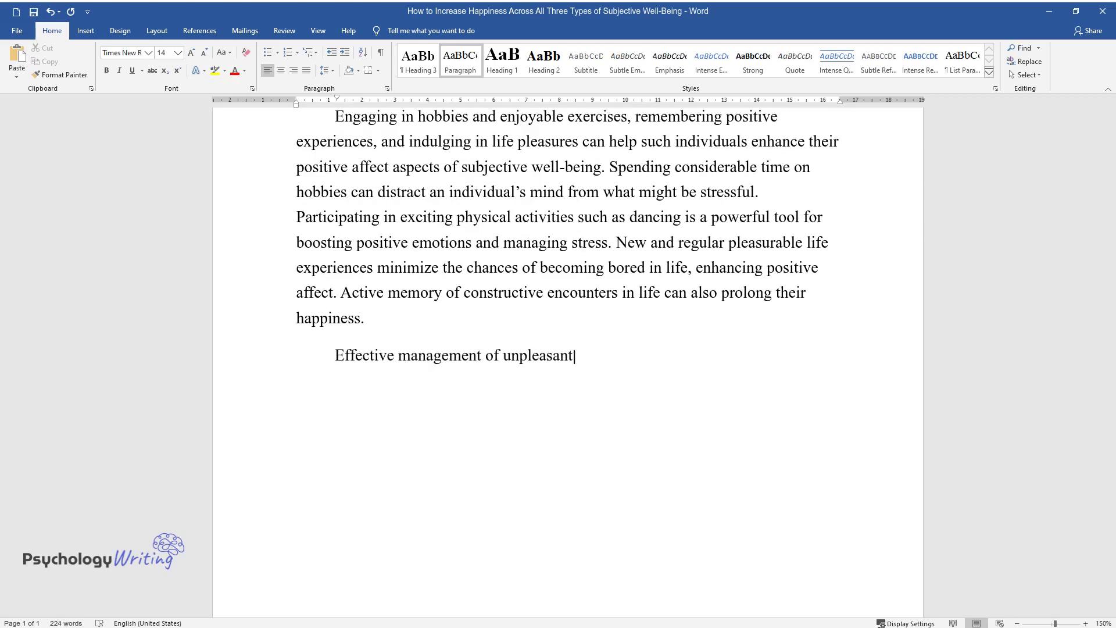
type("s can ensure such indivi")
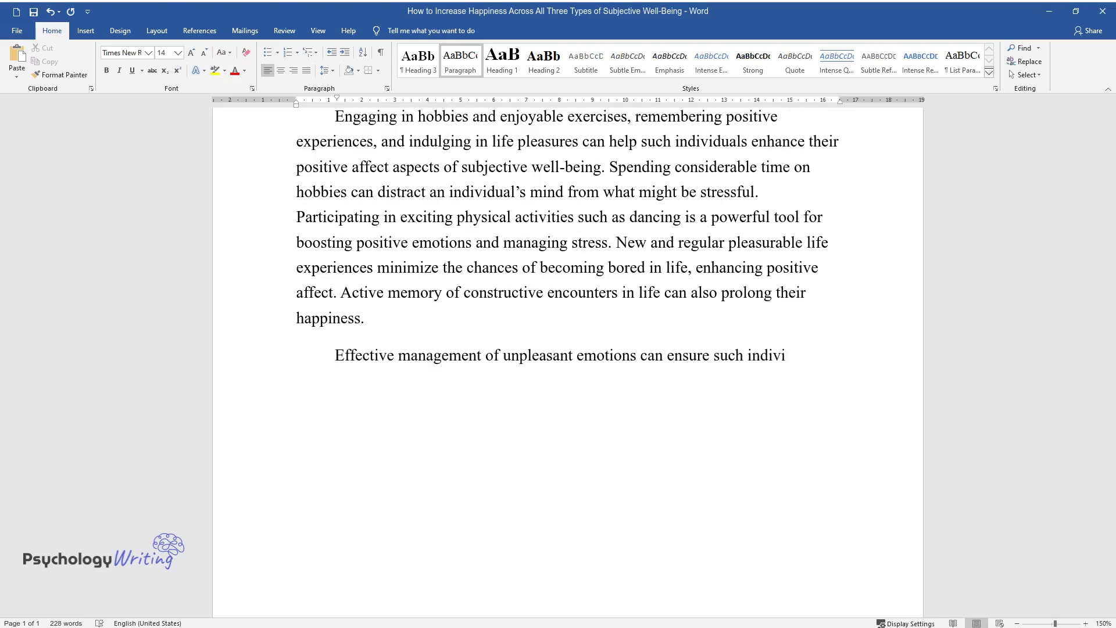
type("duals have infrequent negative e")
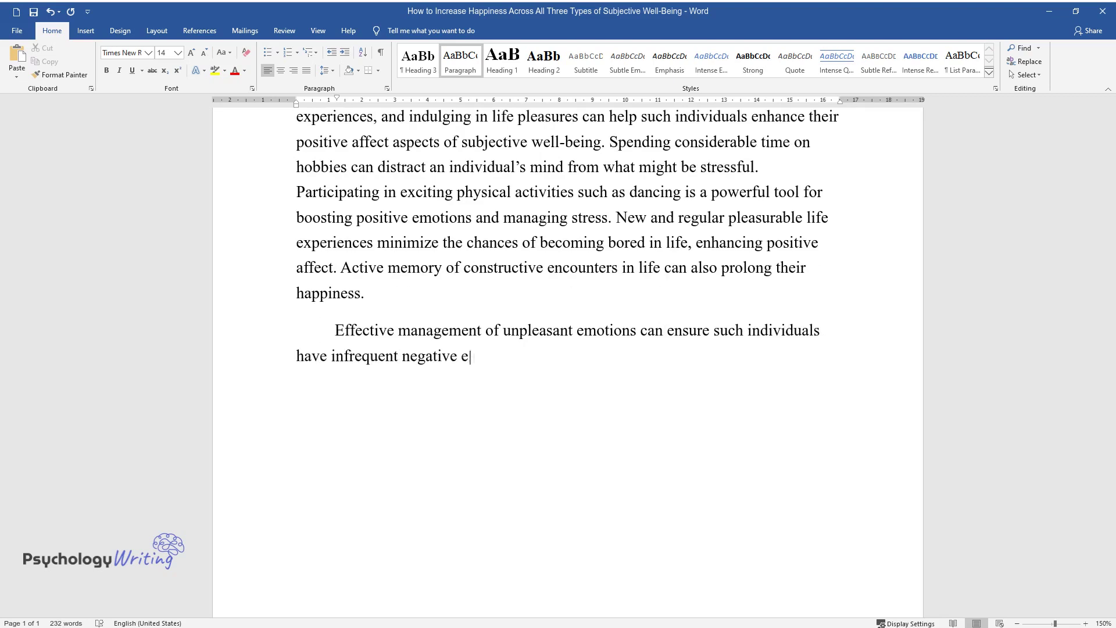
type("ffects in life. Some negative em")
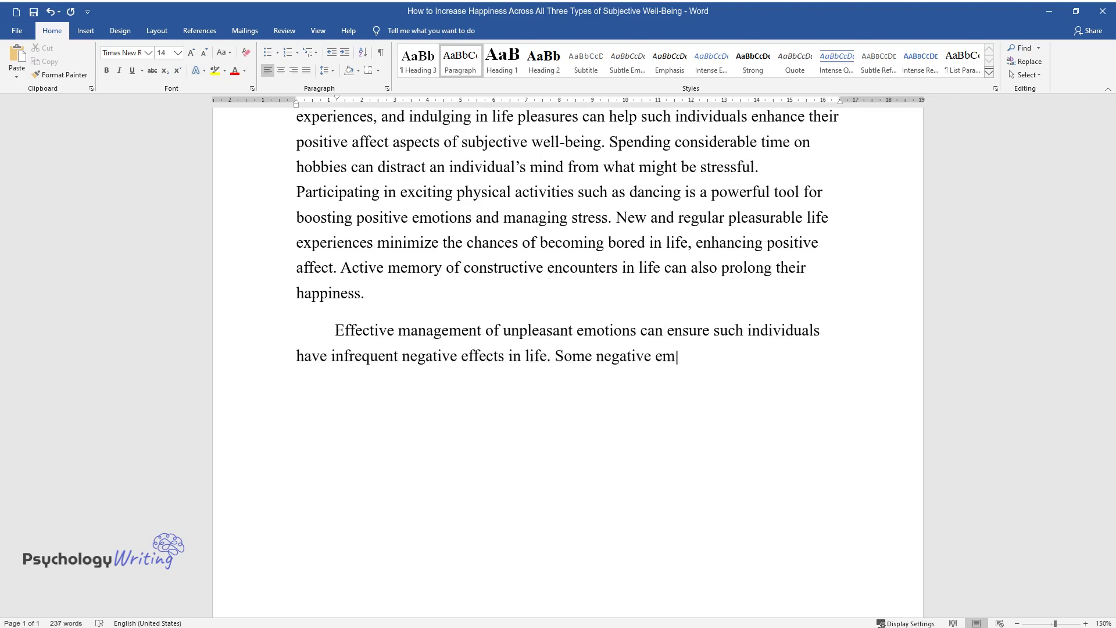
type("otions that reduce happiness in")
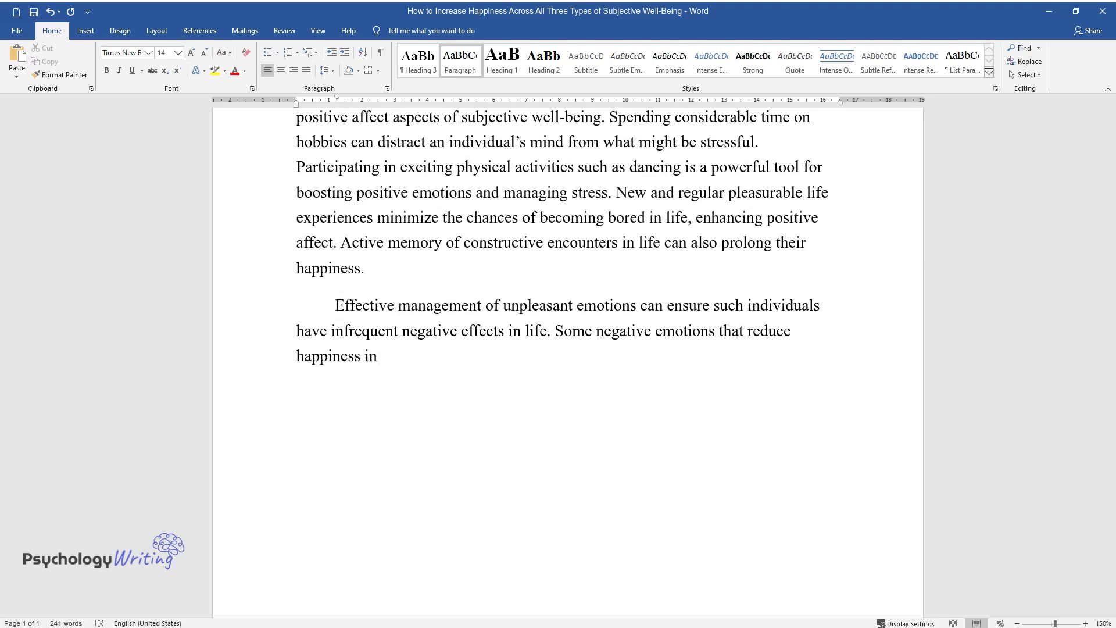
type("clude anger, fear, anxiety, and ")
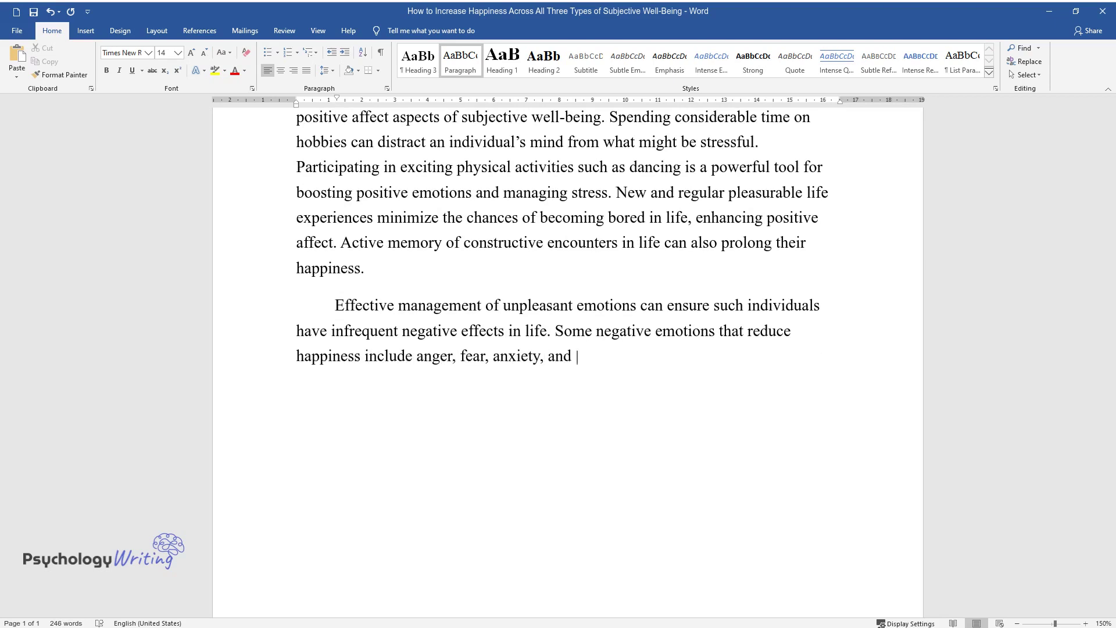
type("frustration. According to Lindsay, prac")
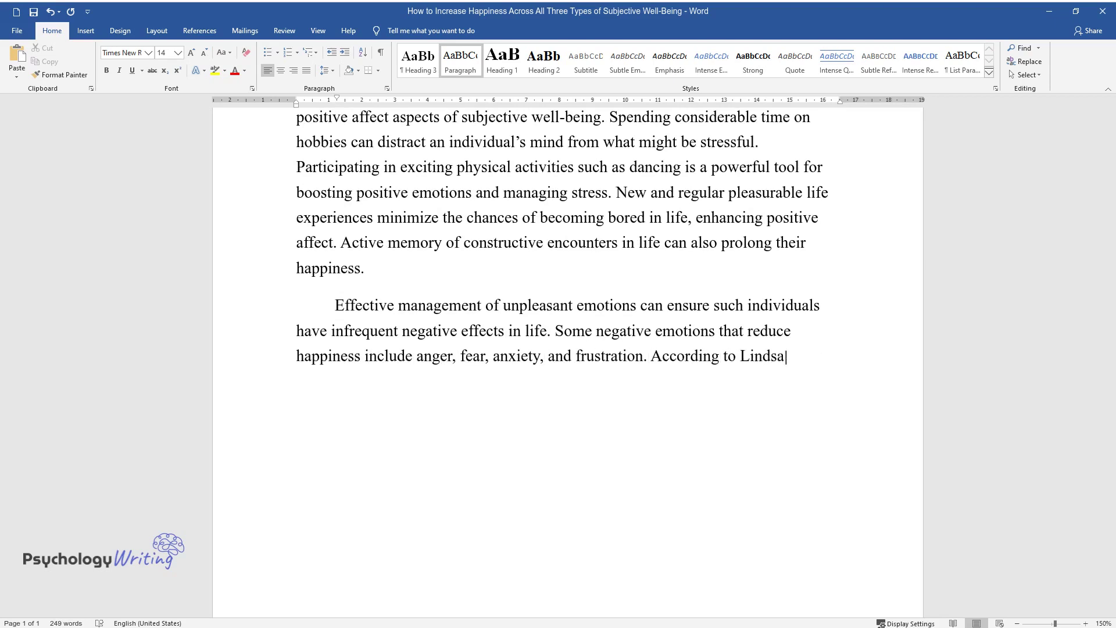
type("ticing gratitude and mind")
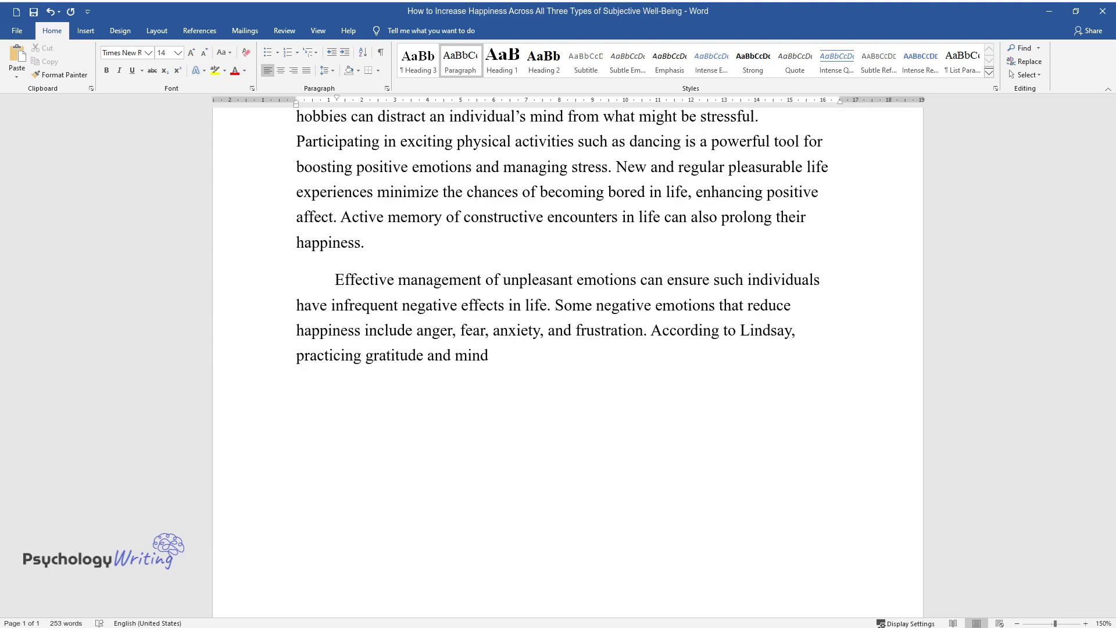
type("fulness, being optimistic, and ")
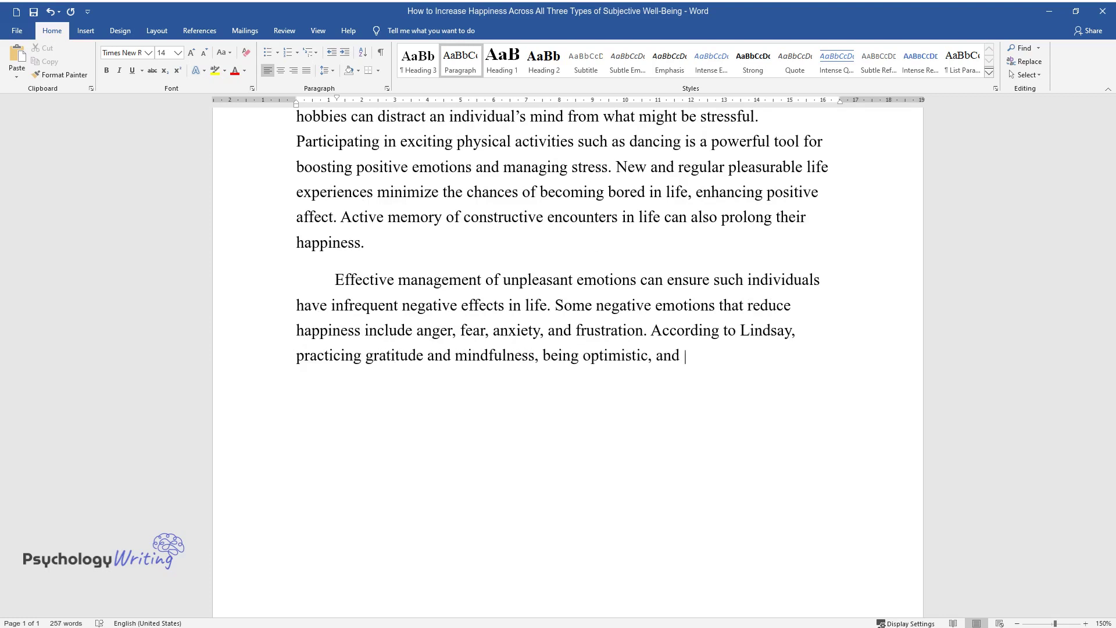
type("engaging in physical exercises c")
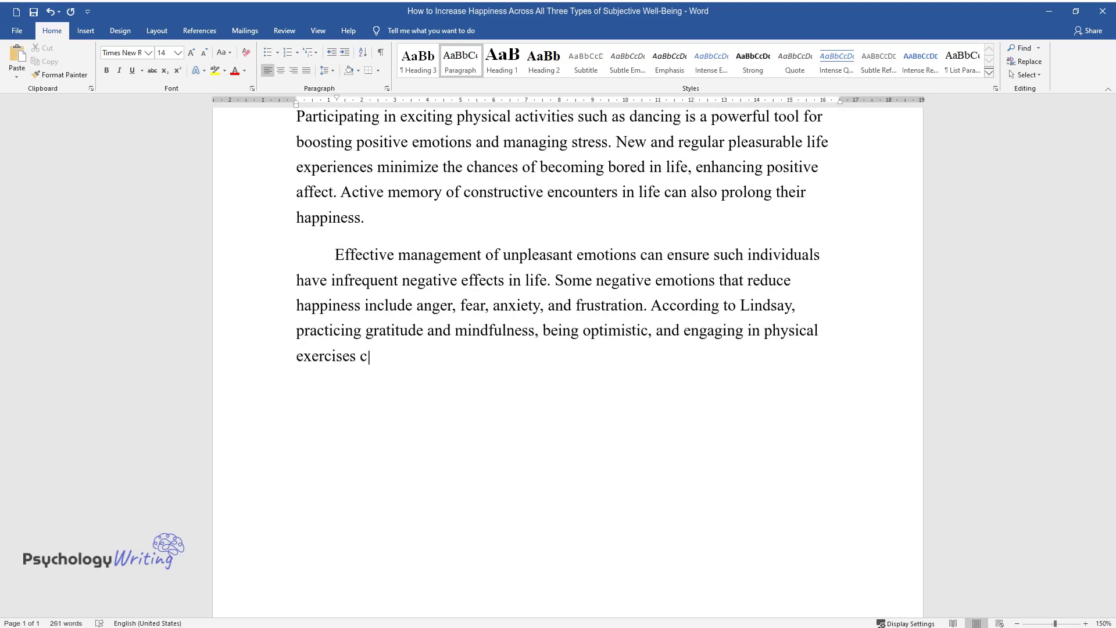
type("an help manage negative emotions")
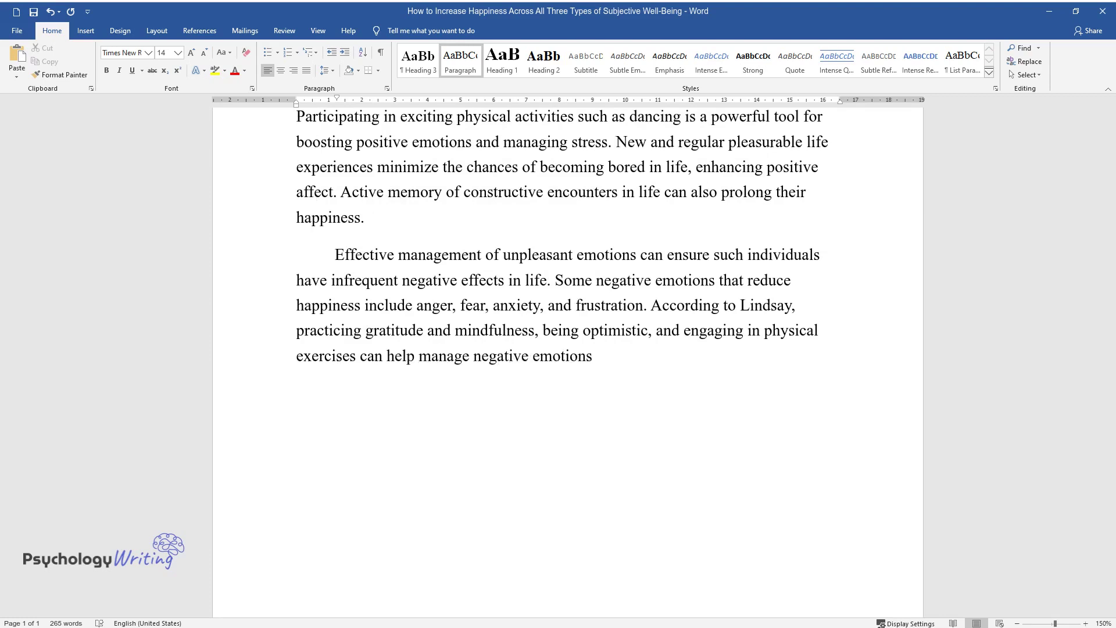
type(". For instance, mindfulness help")
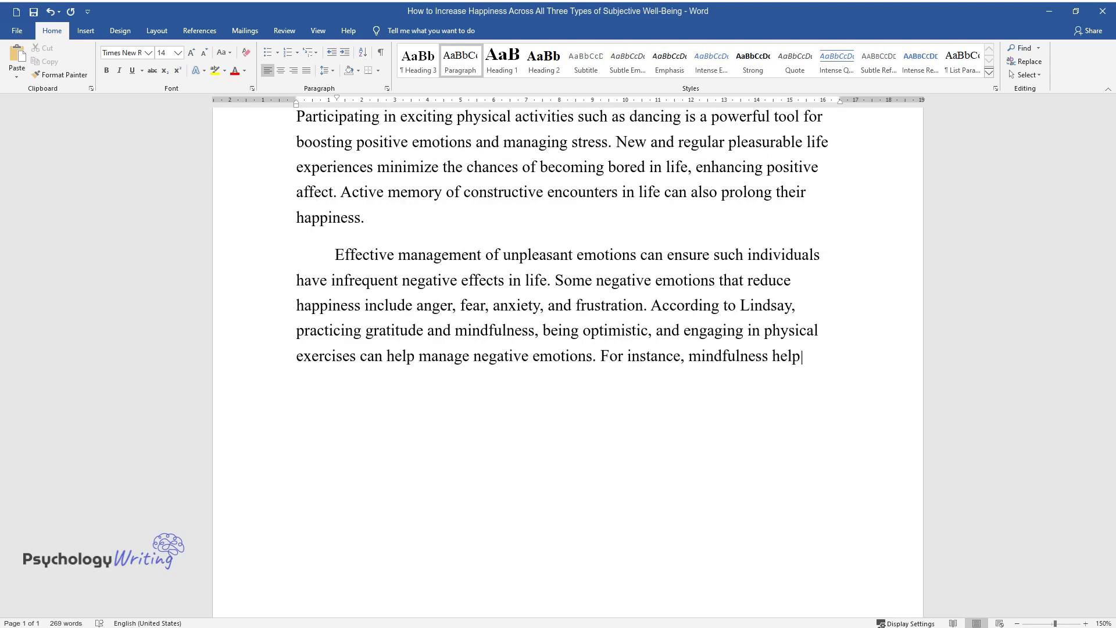
type("s individuals reframe what they are fee")
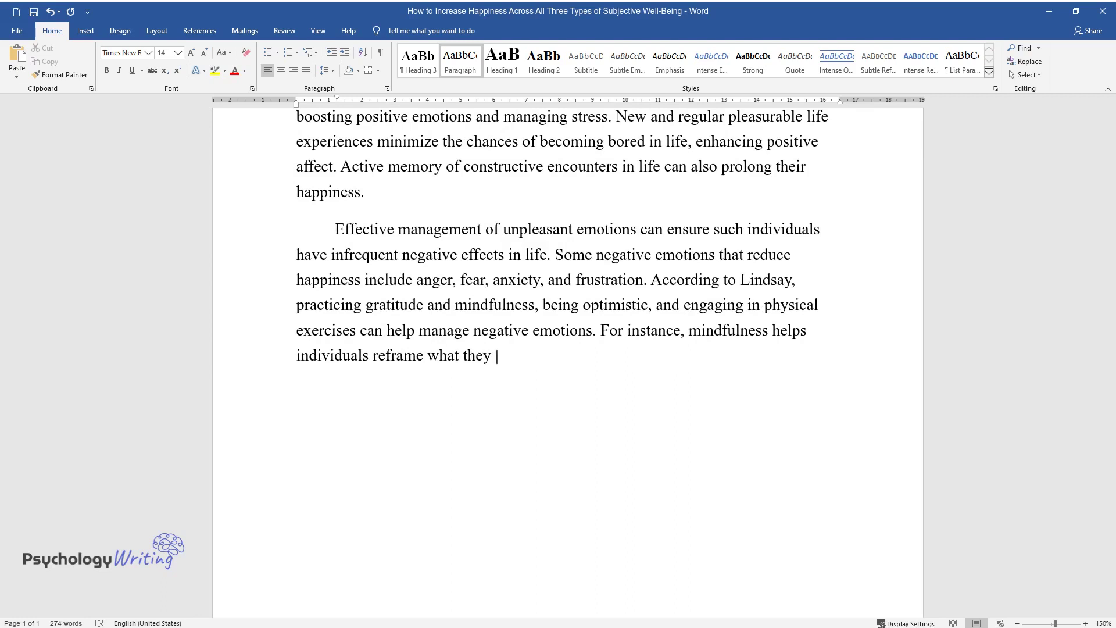
type("ling. Physical exercises")
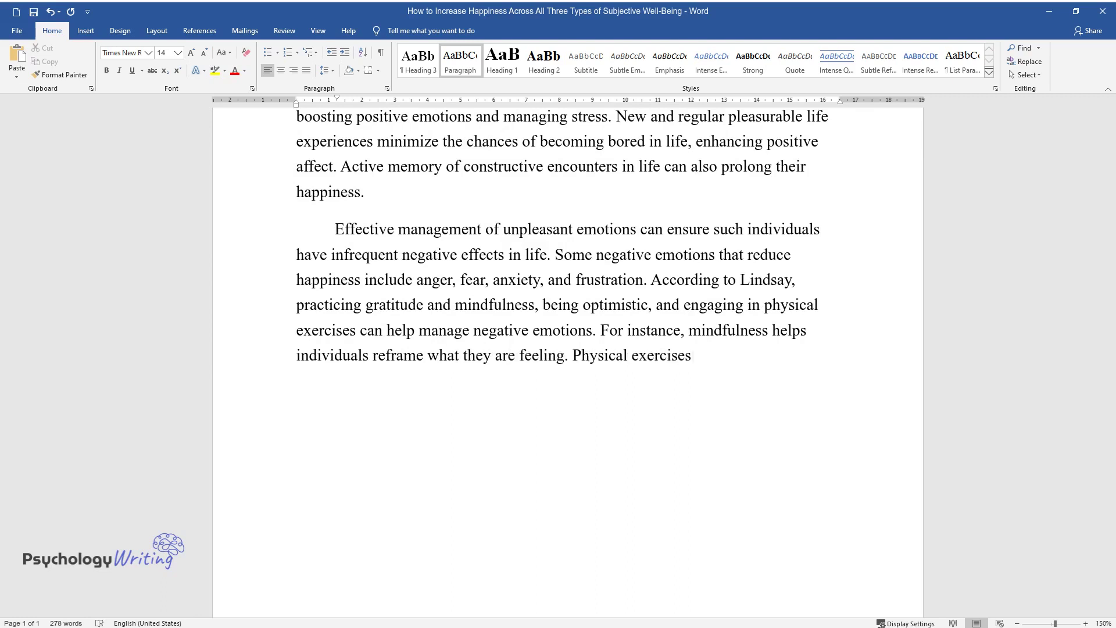
type(" can help manage anger and ")
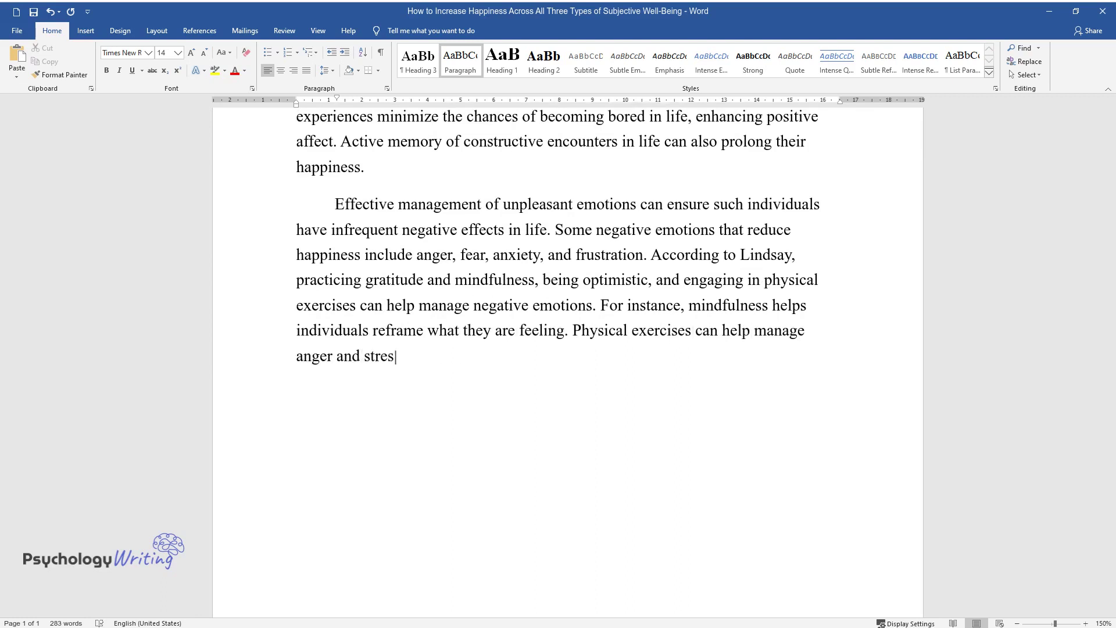
type("stress by boosting positive emotions.")
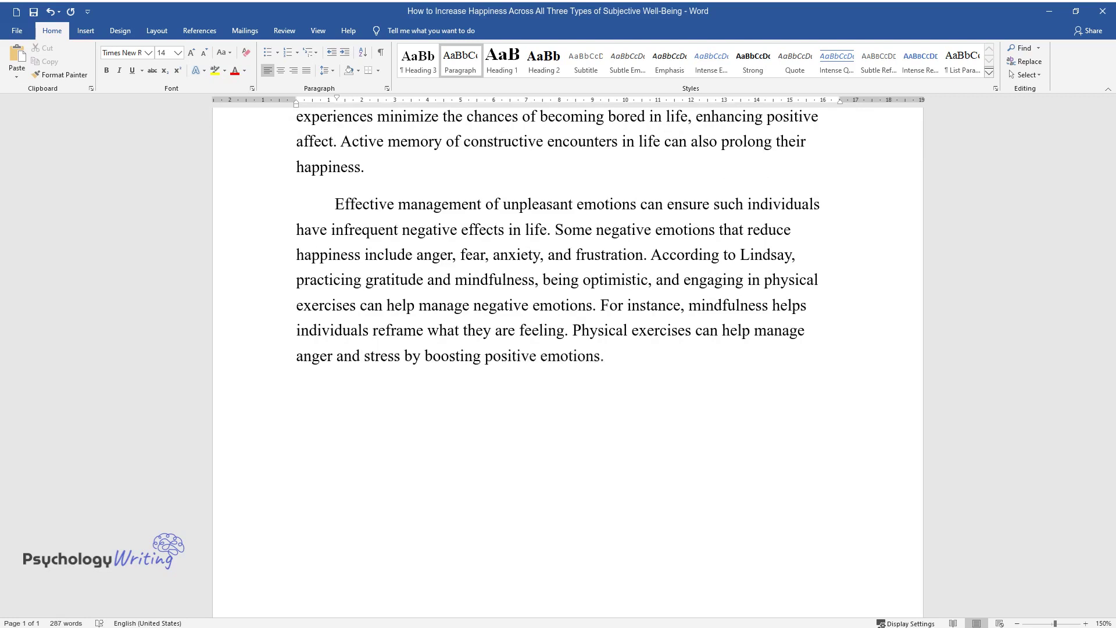
key("Return")
Step: Type the life-satisfaction paragraph citing Bingöl and Batık on self-acceptance and self-compassion
type("The ap")
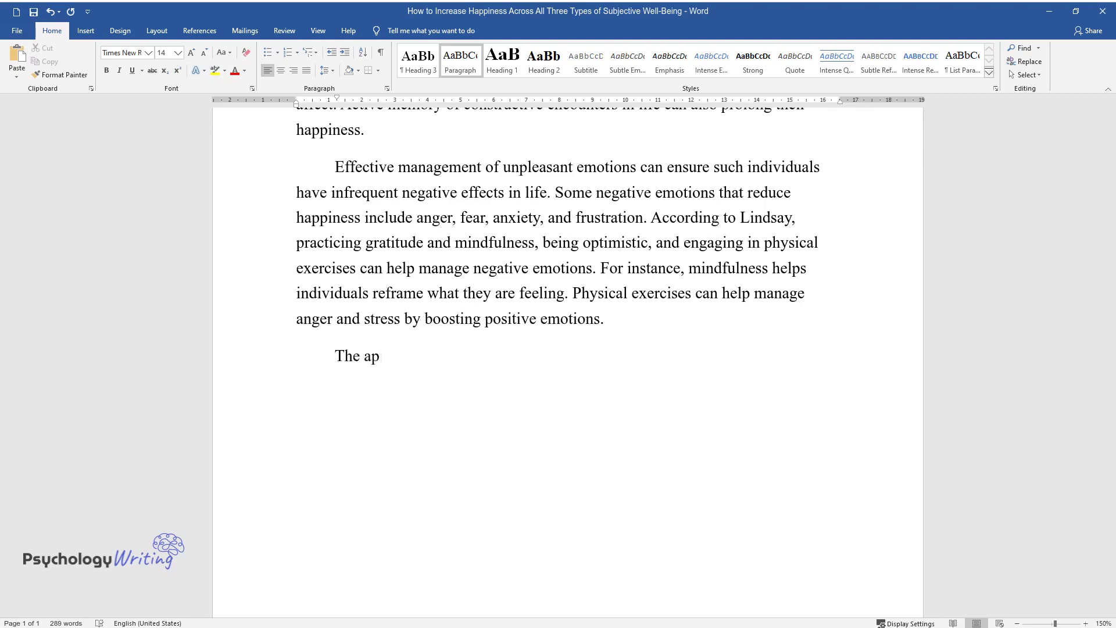
type("proaches that such")
type(" people can use t")
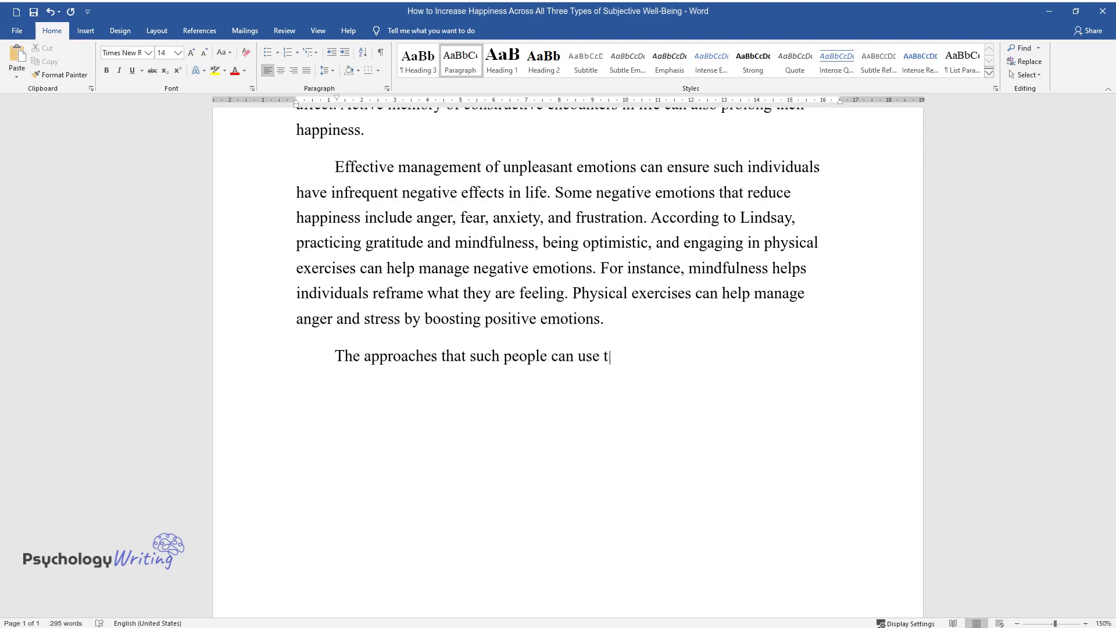
type("atisfaction may i")
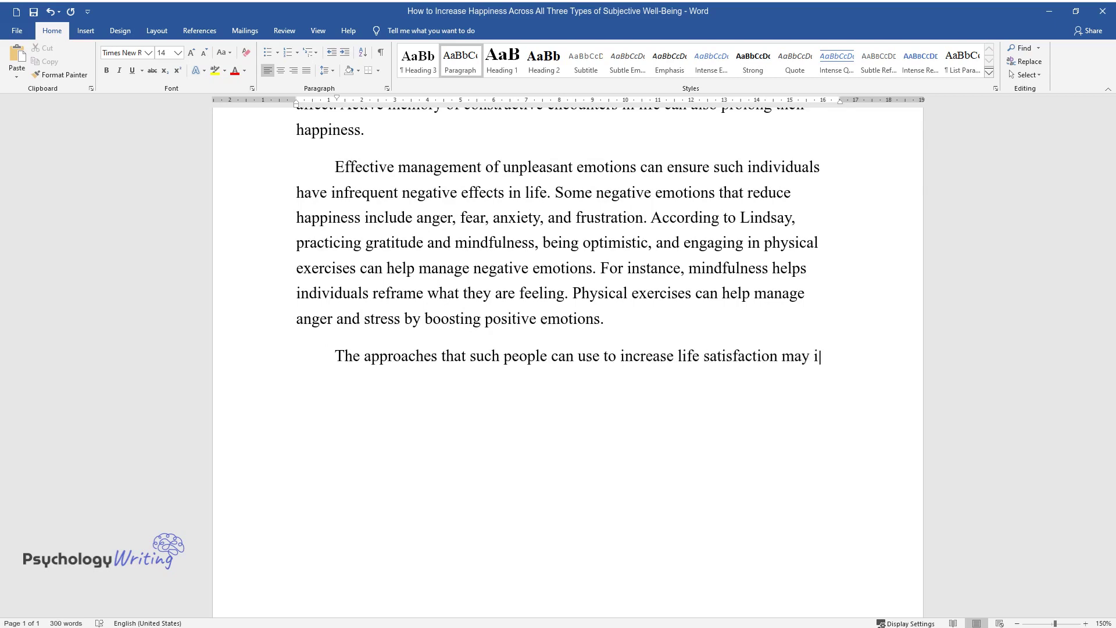
type("nclude the practic")
type("e of self-accepta")
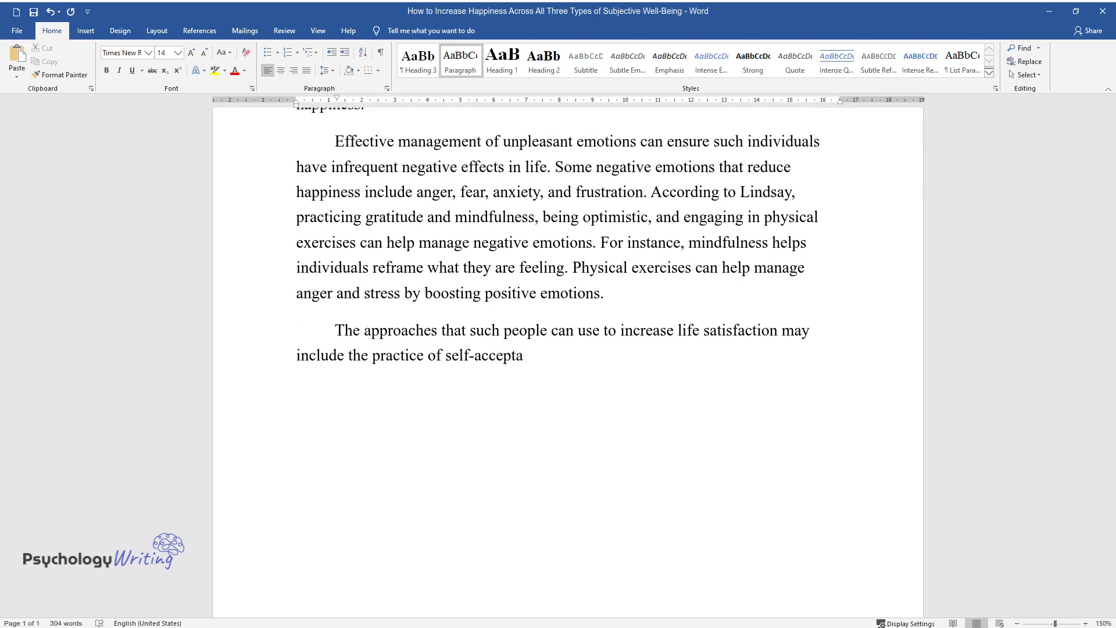
type("self-comp")
type("assion, being opt")
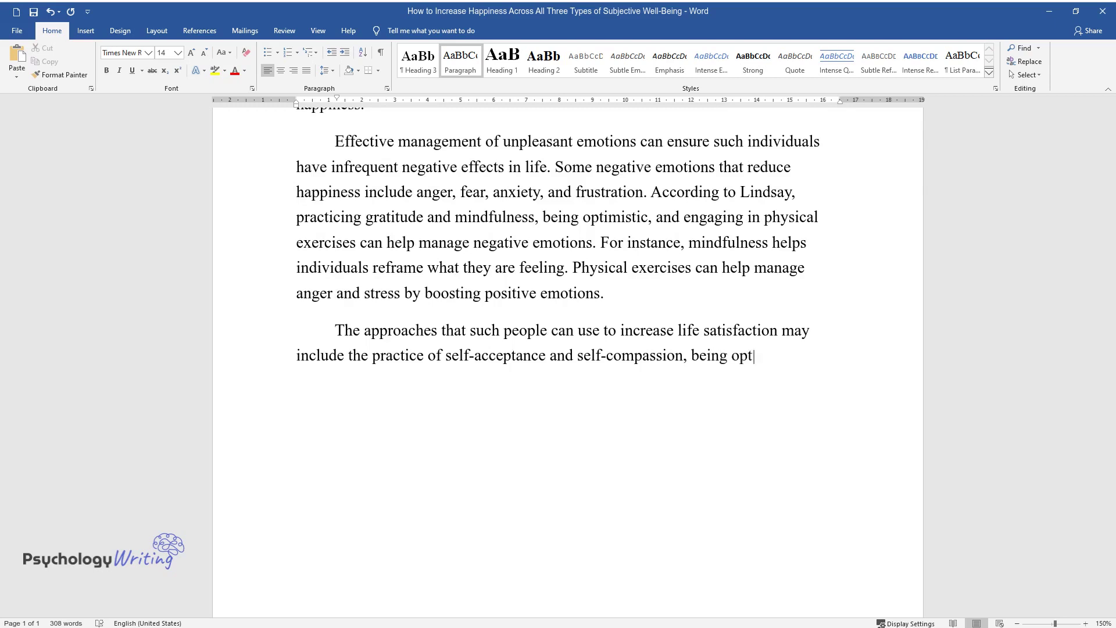
type("imistic and cultivating hope, nurt")
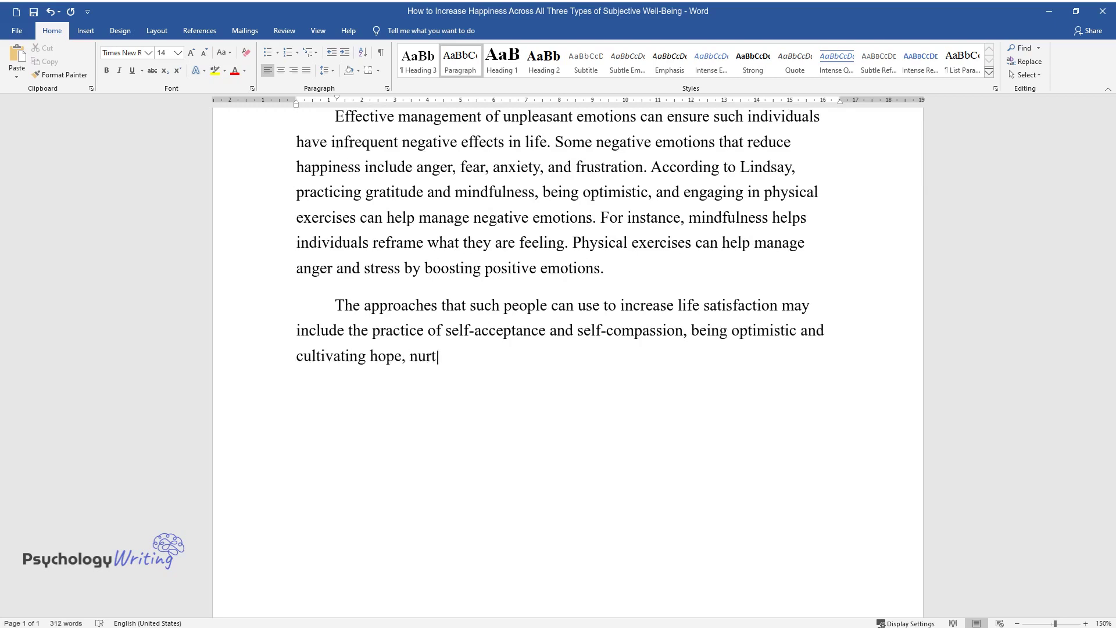
type("uring quality soci")
type("al relationships,")
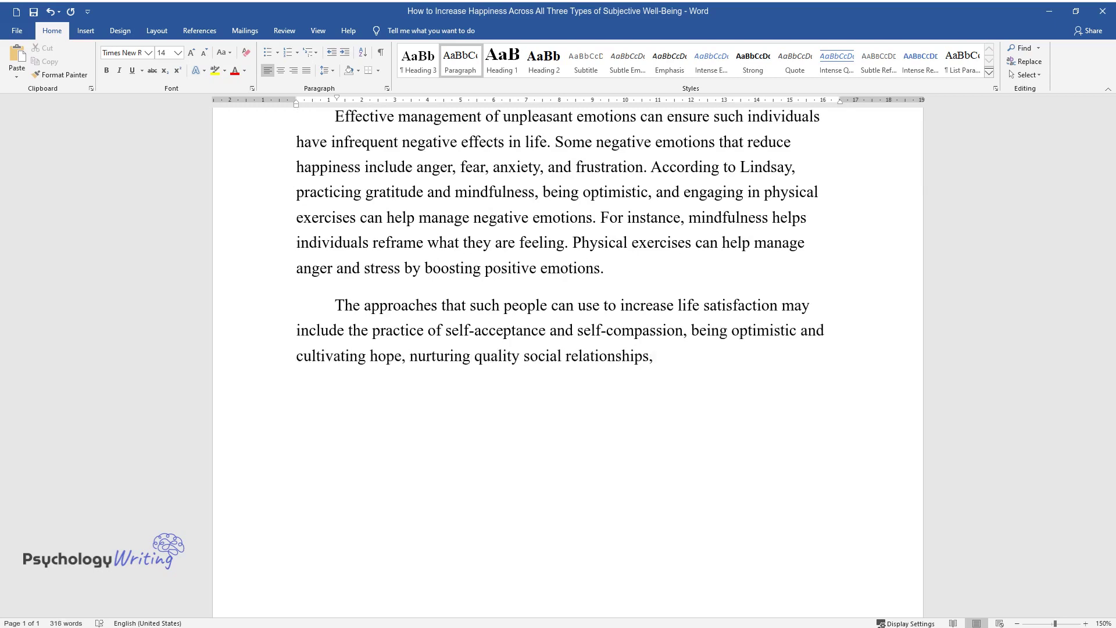
type(" and expressing gratitude. Bingöl a")
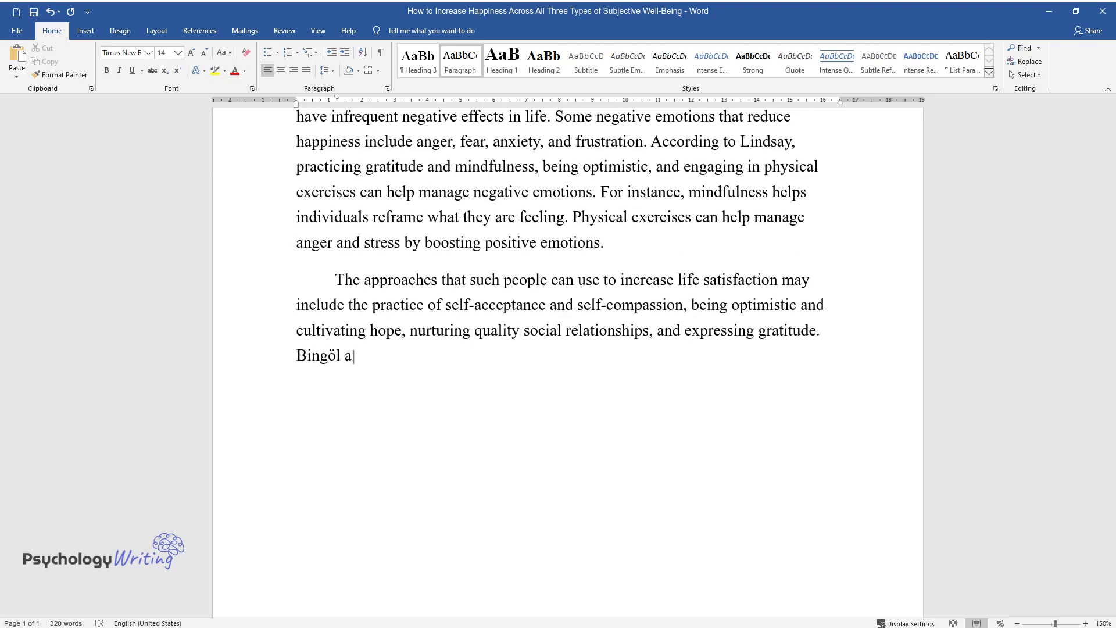
type("nd Batık indicate")
type("f-accept")
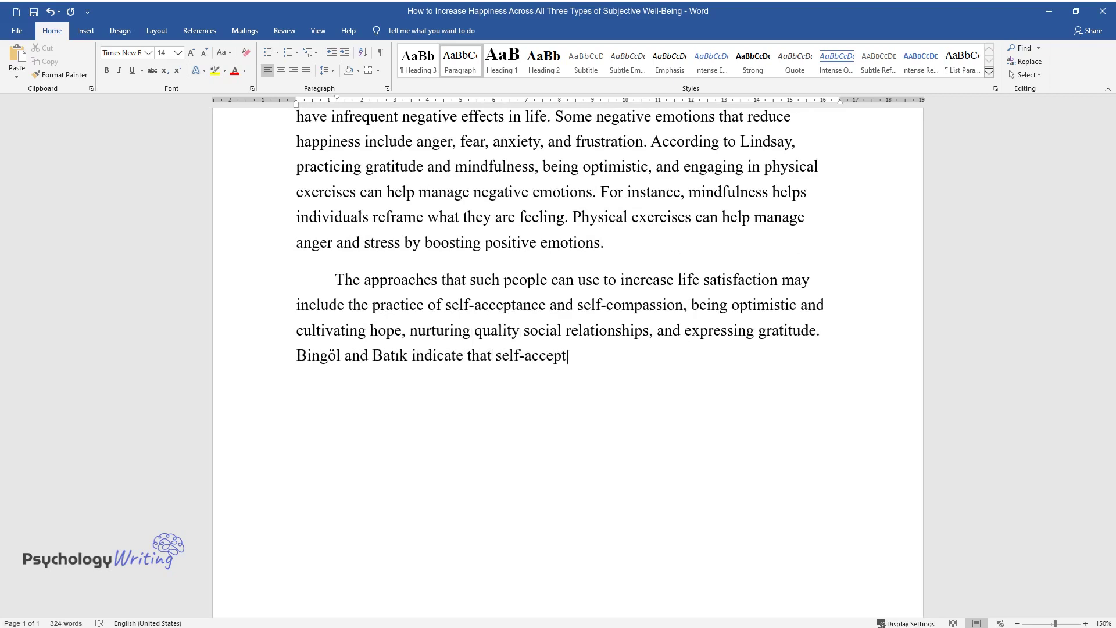
type("self-comp")
type("assion help peopl")
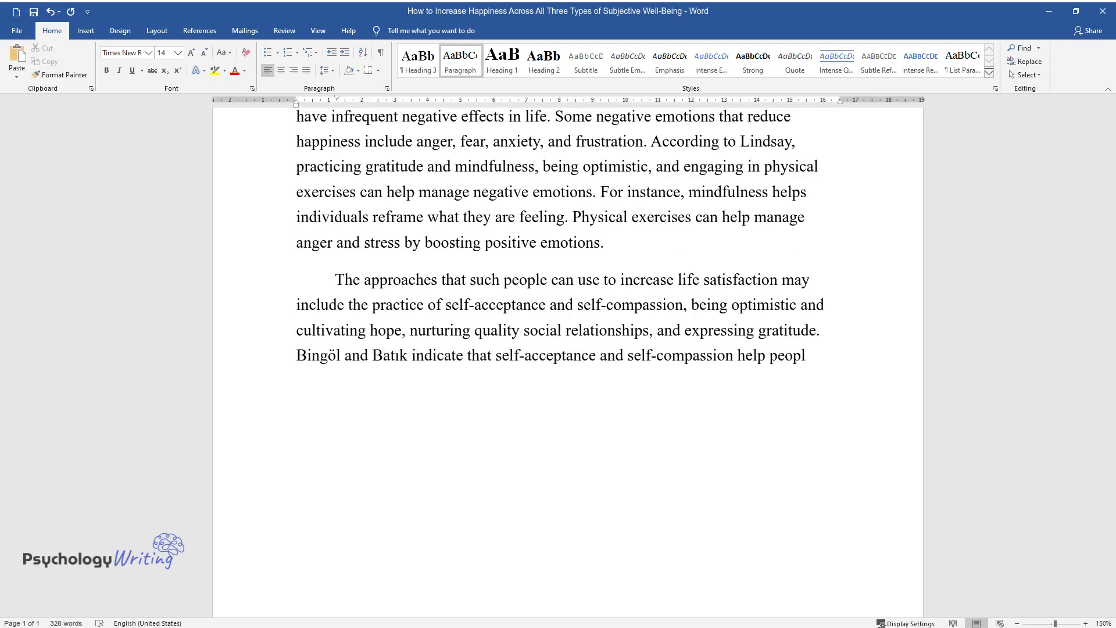
type("e to be r")
type("eir posi")
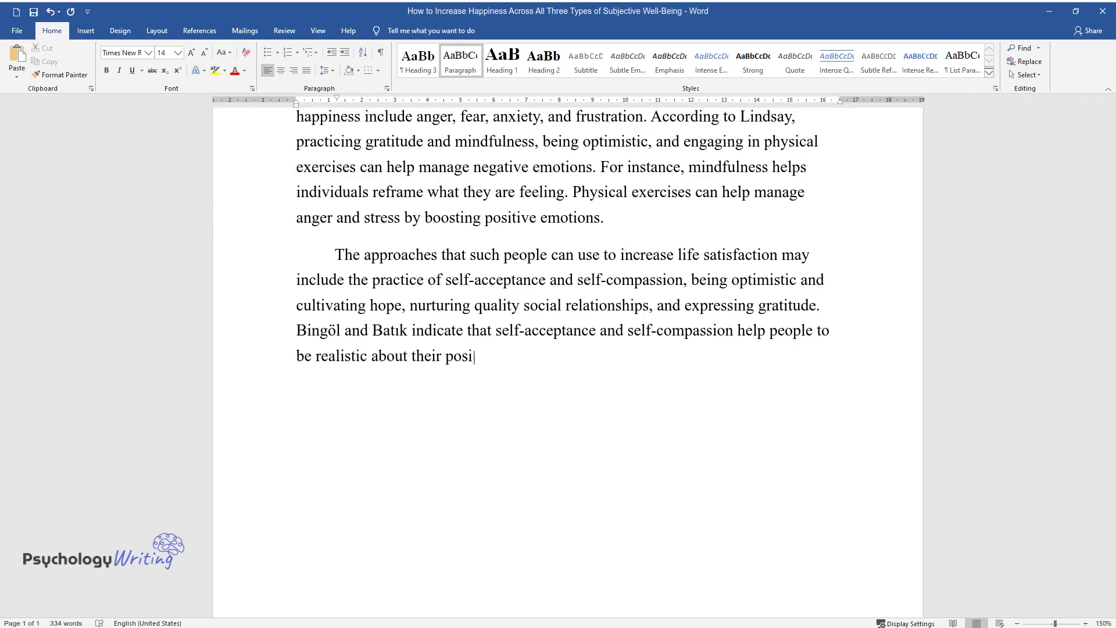
type("tive and negative characteristics a")
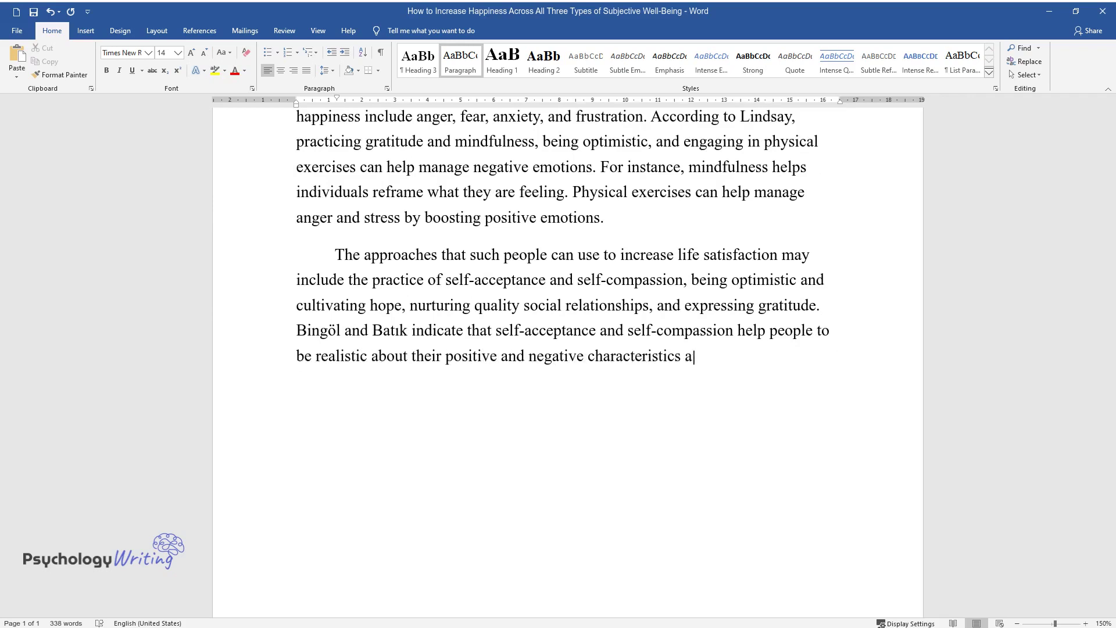
type("nd how to improve the latter, boos")
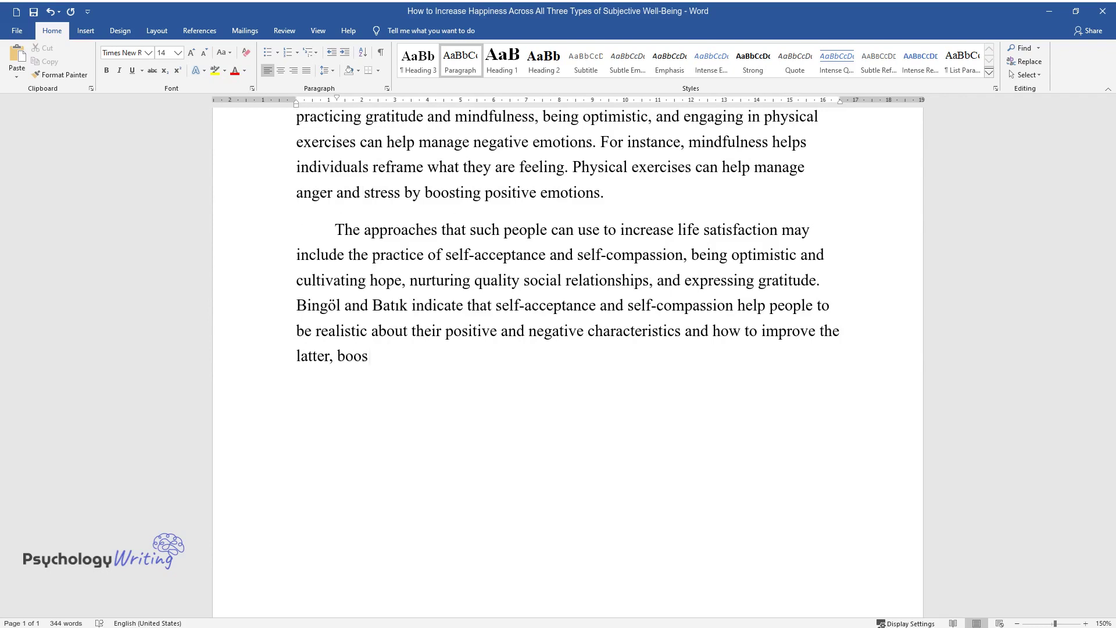
type("ting thei")
type("r overall well-being. Optimism and hope allow people to com")
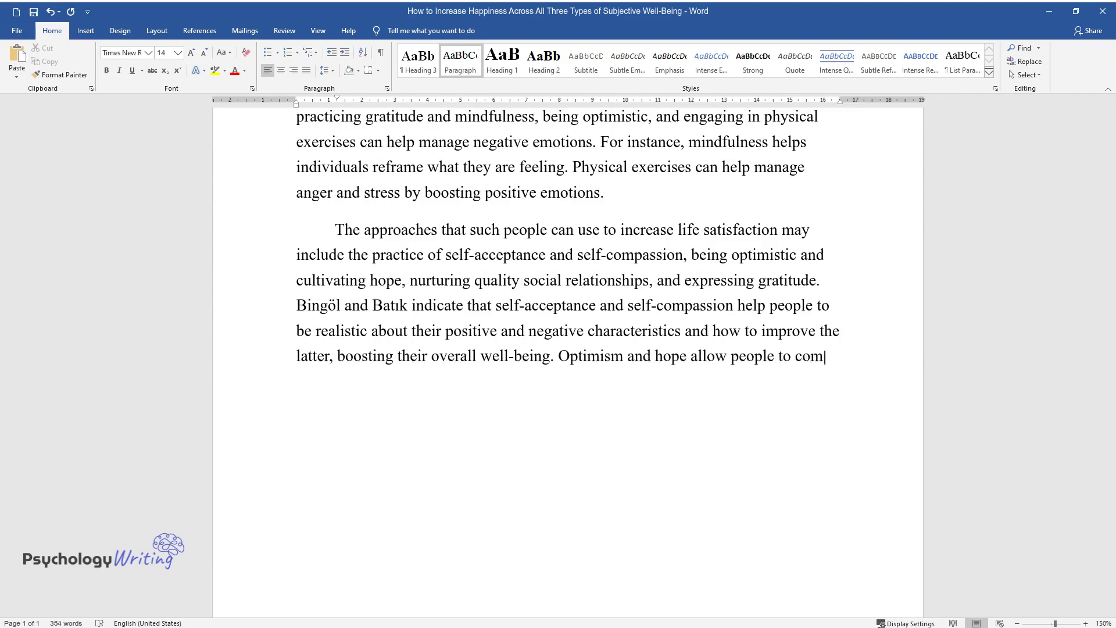
type("bat negat")
type("rences that can l")
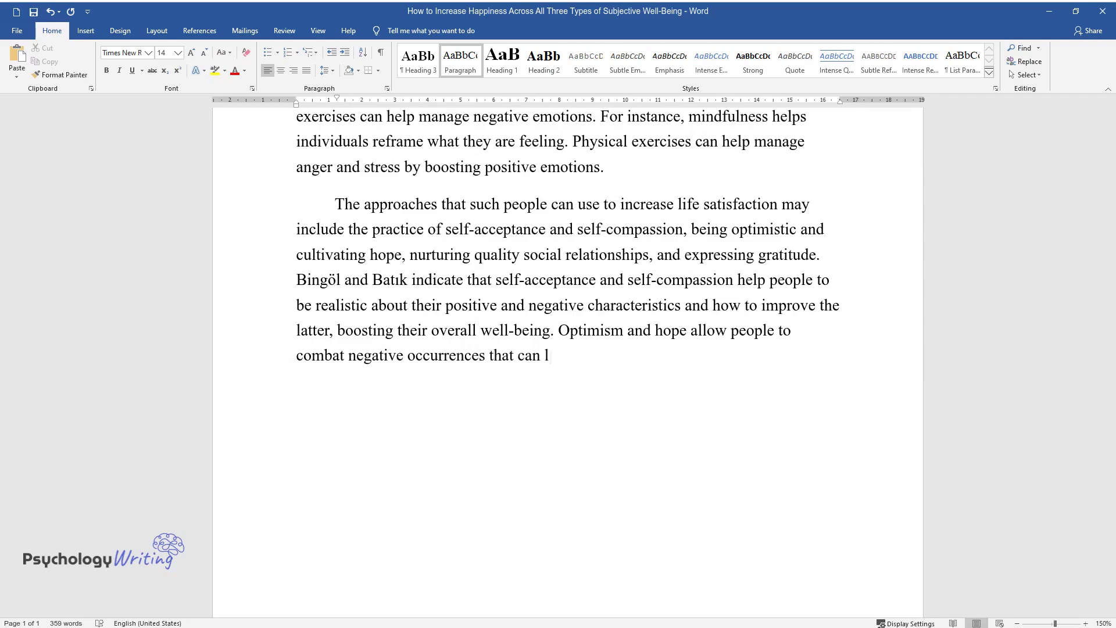
type("ower life satisfac")
type("tion. A deliberat")
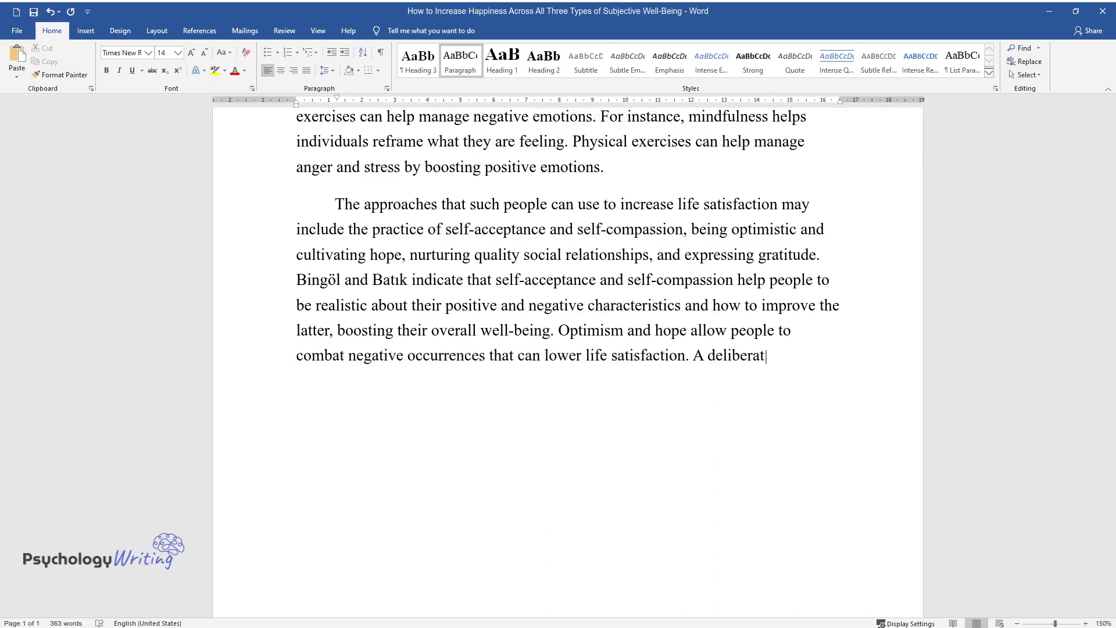
type("sion of gratitude can focus")
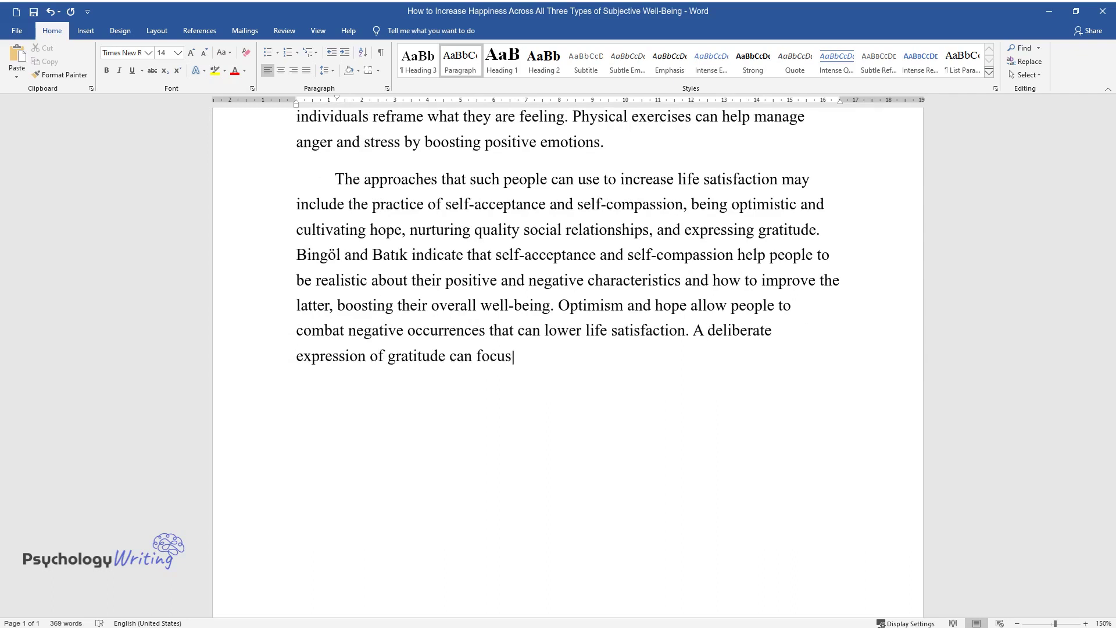
type(" an individual's attention on posi")
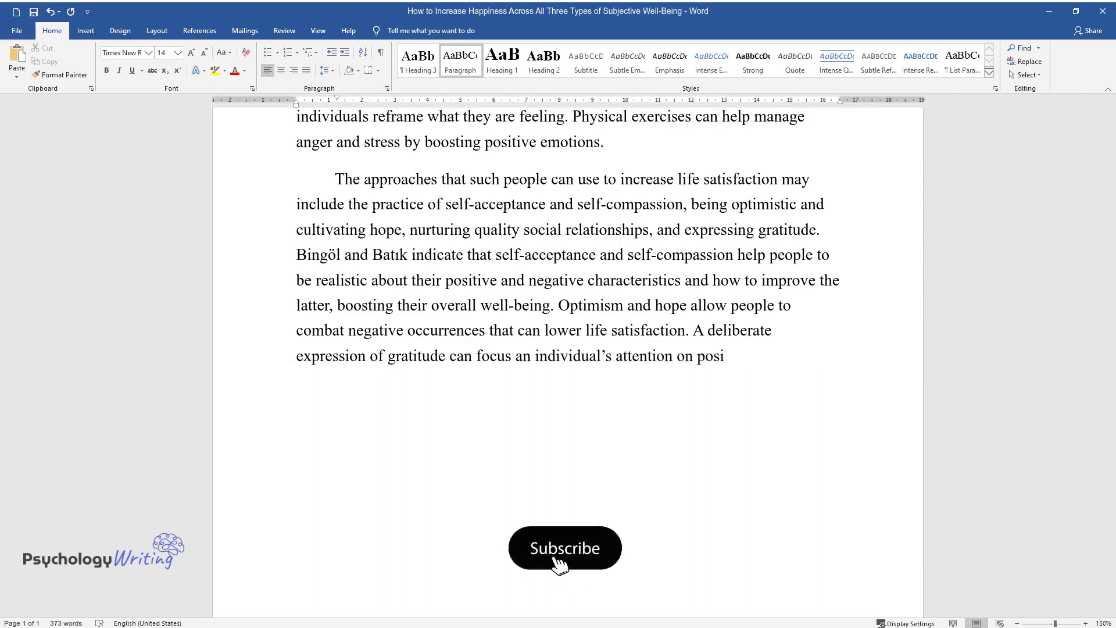
type("tive way")
type("s of life and behaviors. He")
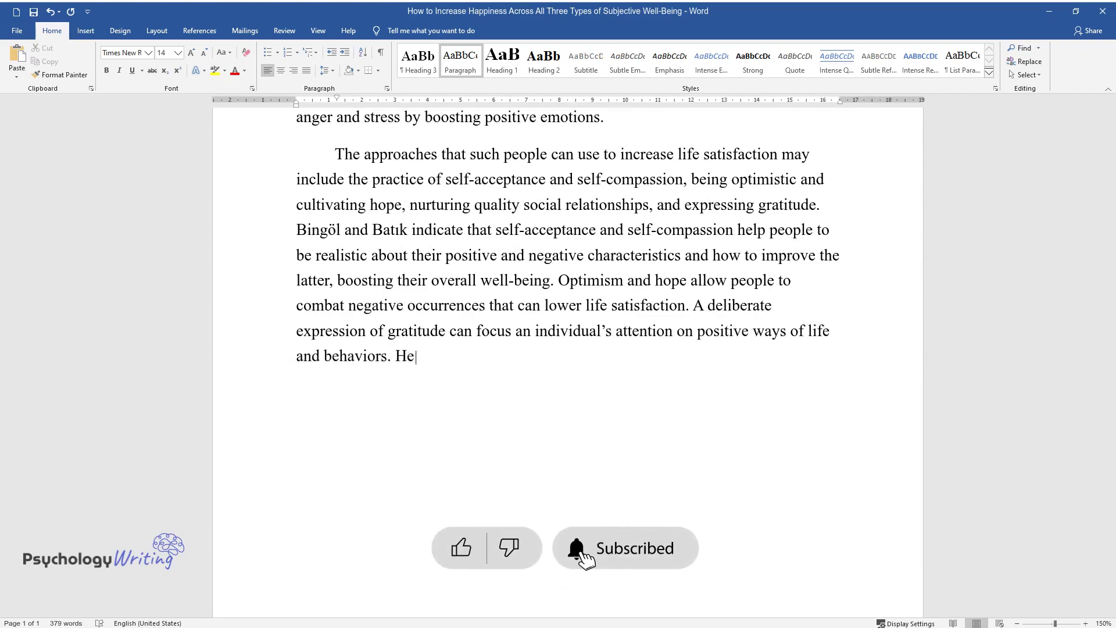
type("althy and quality social ")
type("relations")
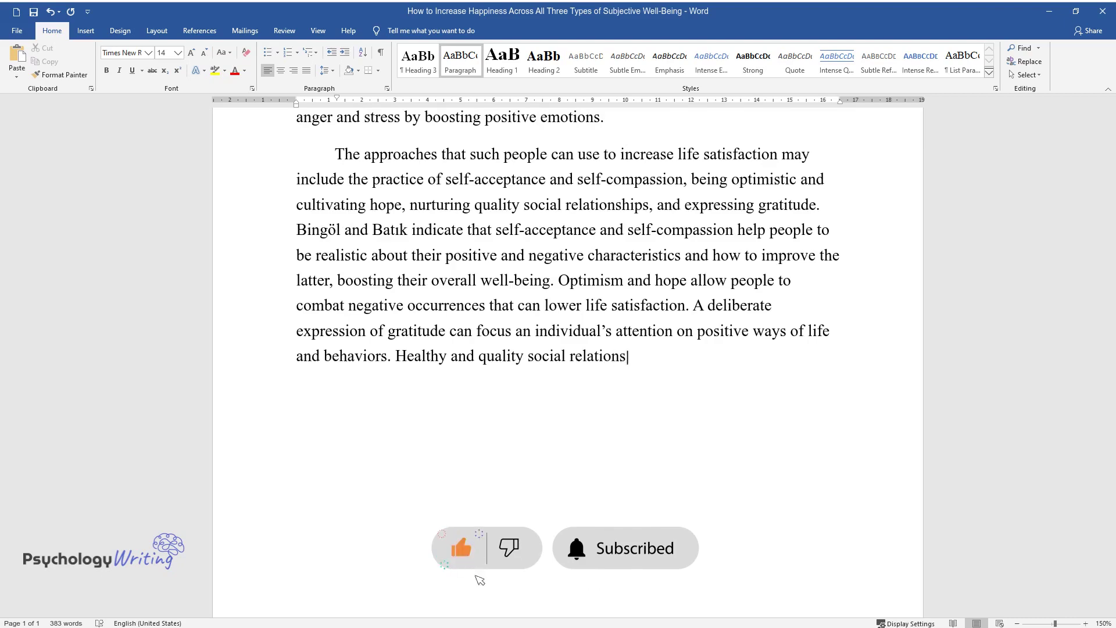
type("hips are essentia")
type("l for overall wel")
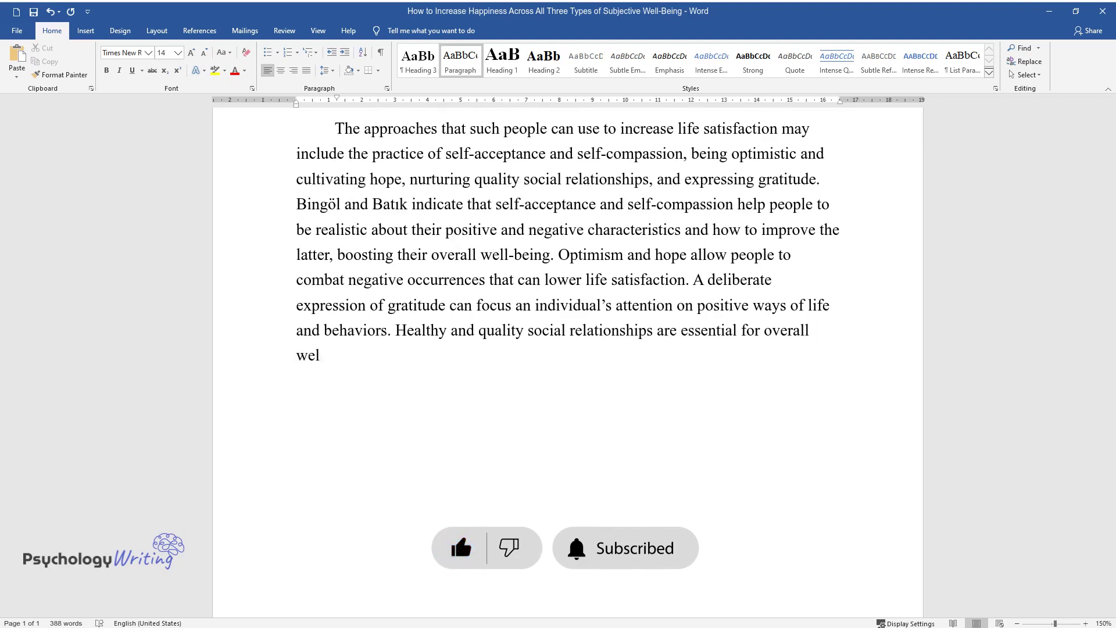